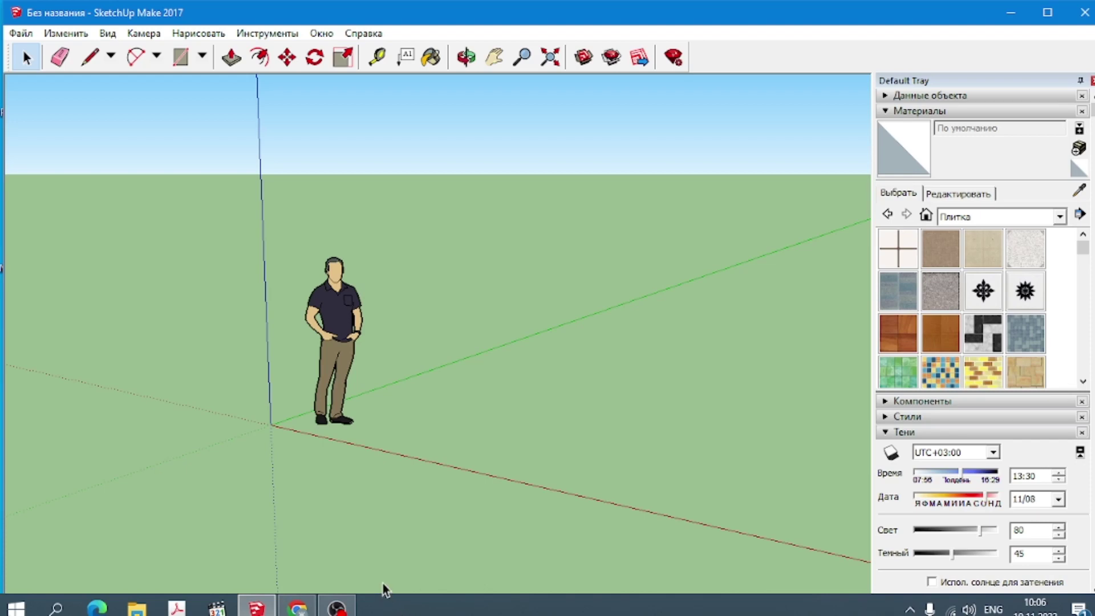
- Erase the default human figure, leaving an empty scene with only the axes
left_click(334, 321)
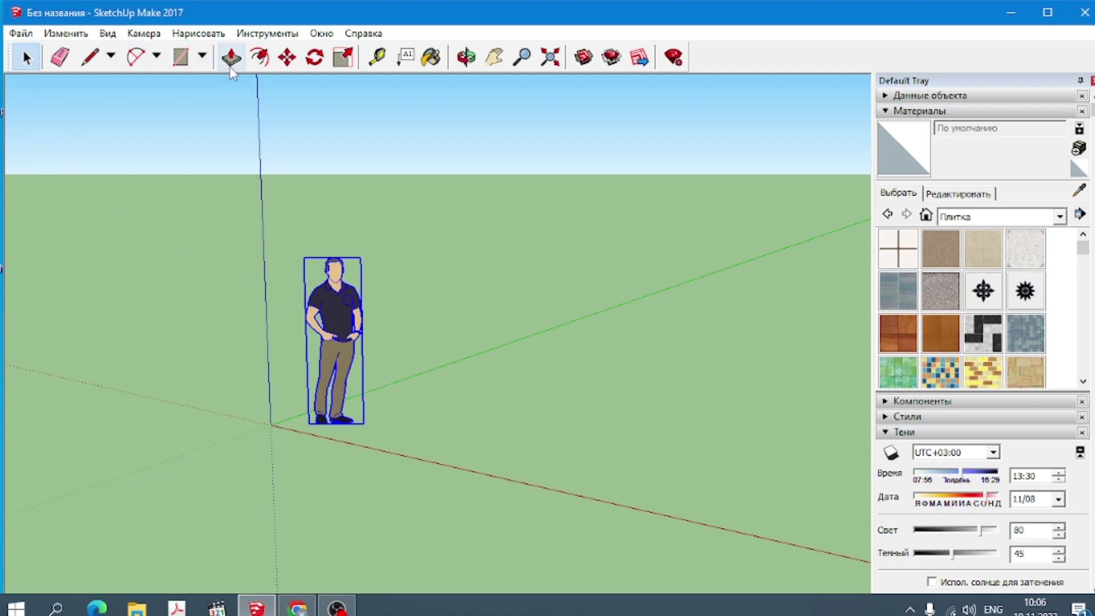
left_click(60, 57)
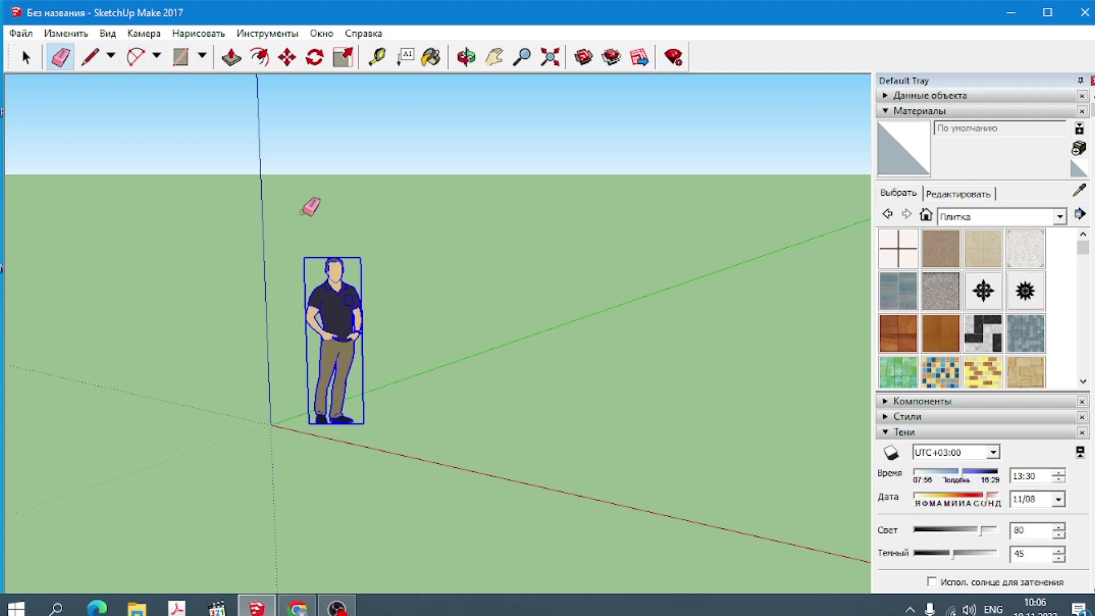
left_click(336, 311)
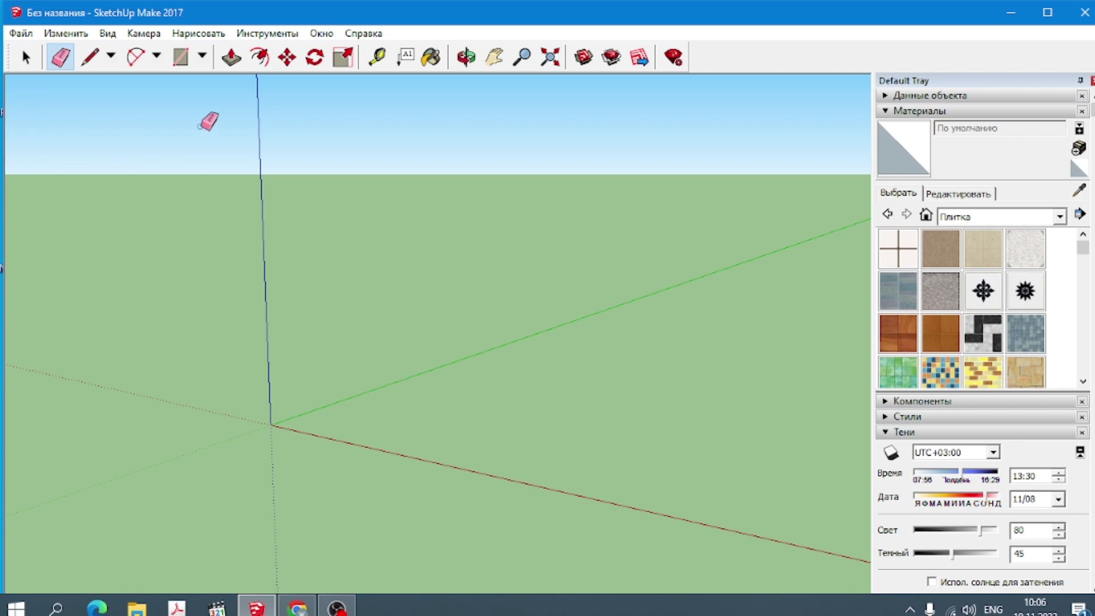
left_click(195, 63)
- Draw a large ground rectangle at the origin and push/pull it up into a low box
left_click(195, 92)
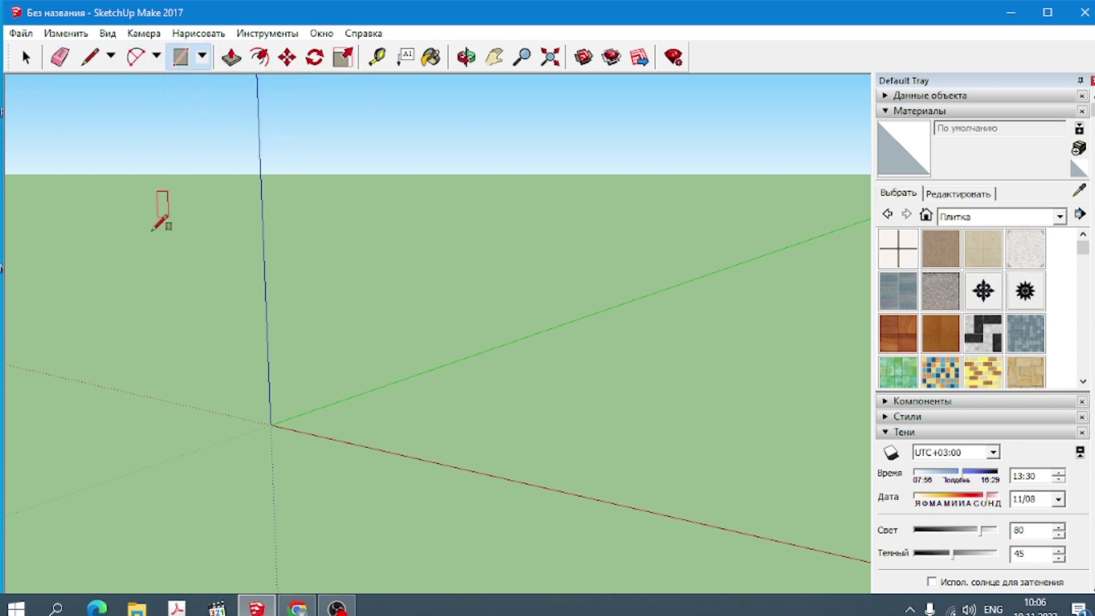
left_click(141, 301)
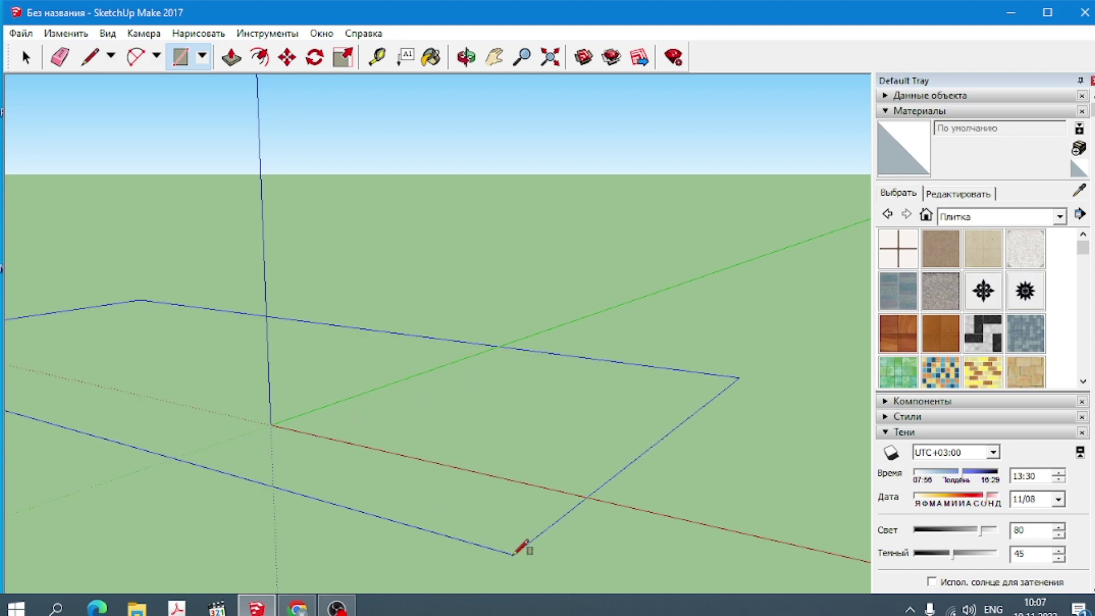
left_click(514, 589)
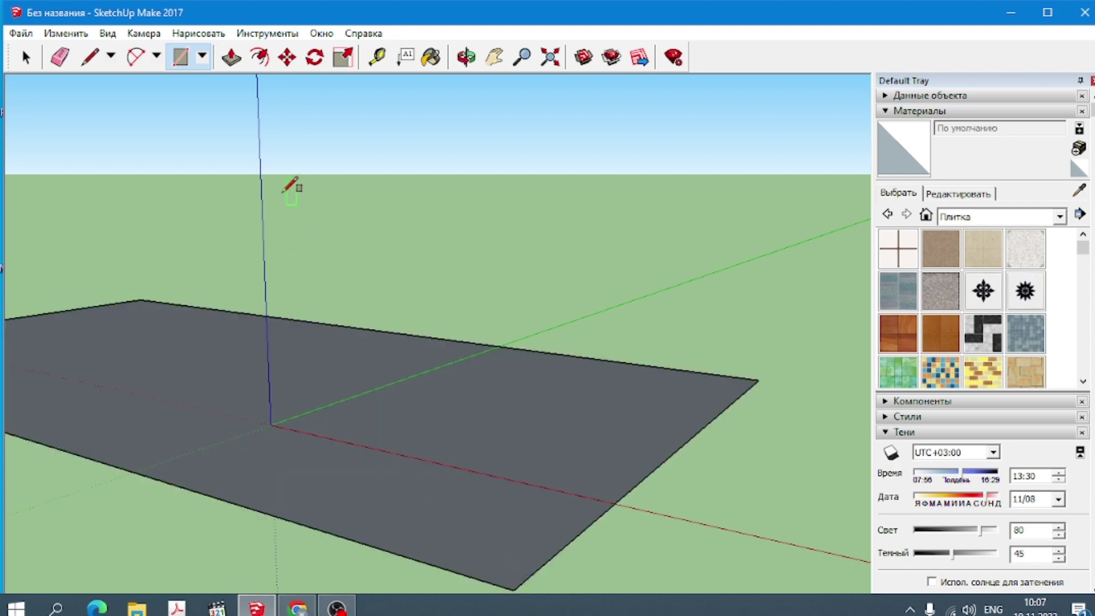
left_click(231, 56)
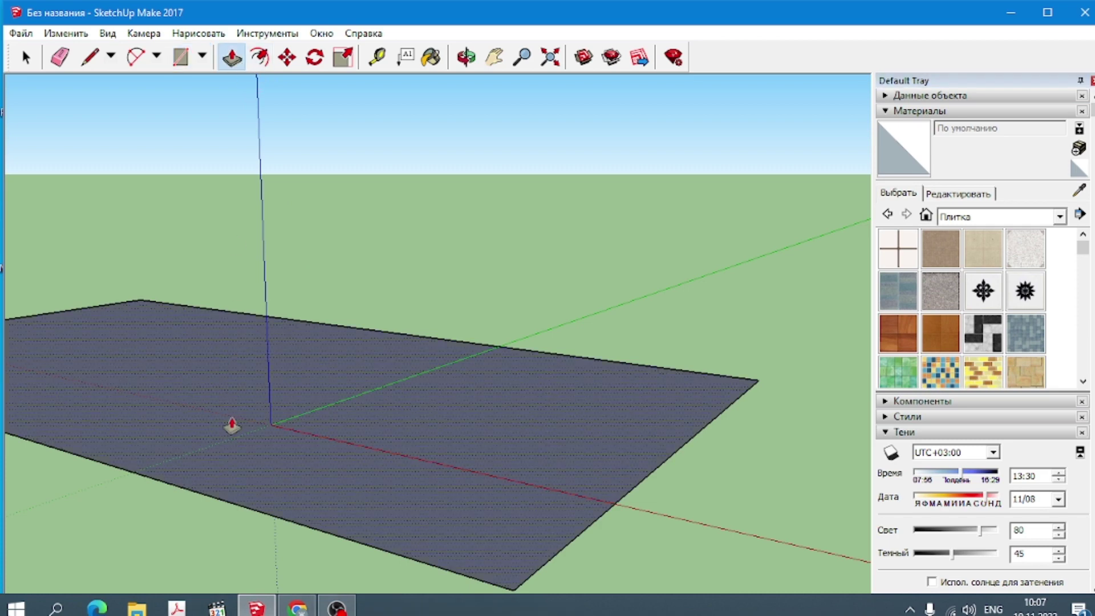
left_click_drag(231, 425, 235, 196)
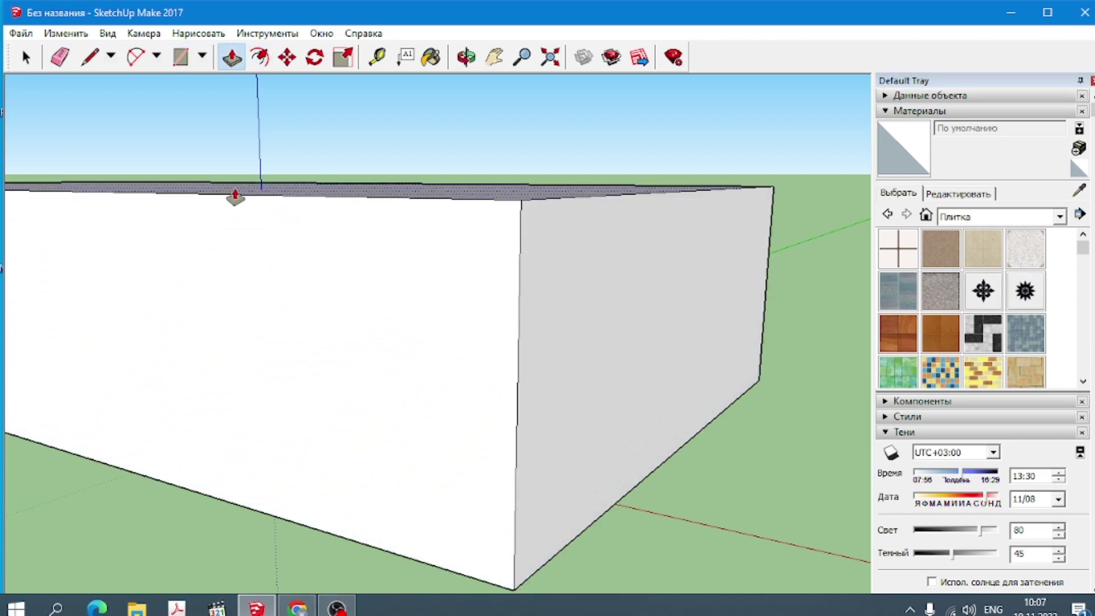
left_click(470, 62)
left_click_drag(799, 166, 830, 236)
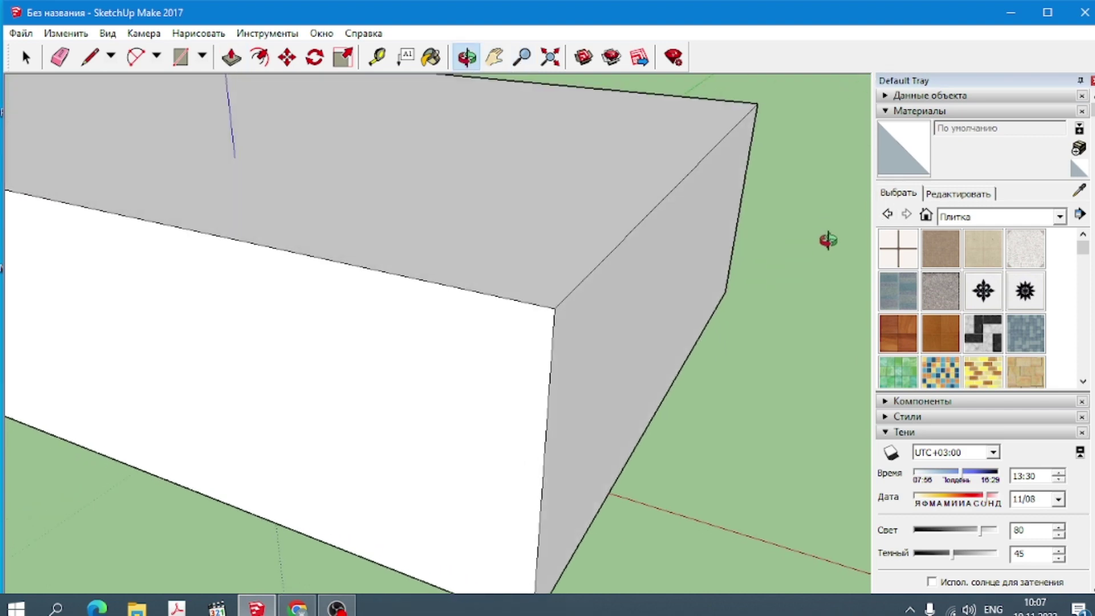
scroll(831, 236, "down", 2)
scroll(830, 236, "down", 1)
scroll(831, 237, "down", 1)
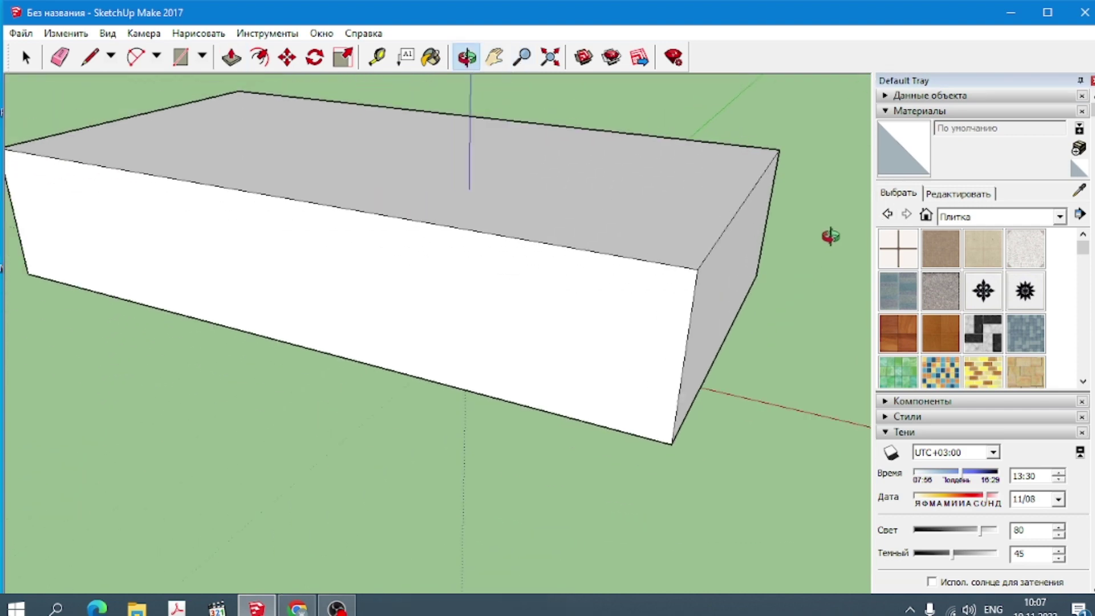
scroll(831, 237, "down", 1)
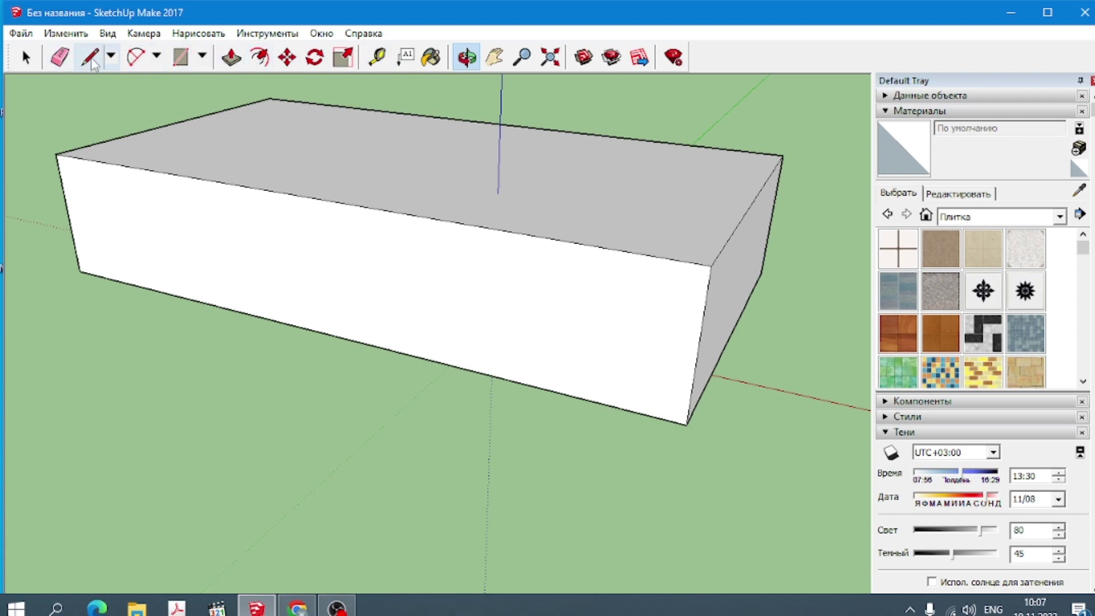
- Draw a line from the back top edge's midpoint to the front edge, splitting the top face
left_click(111, 55)
left_click(117, 82)
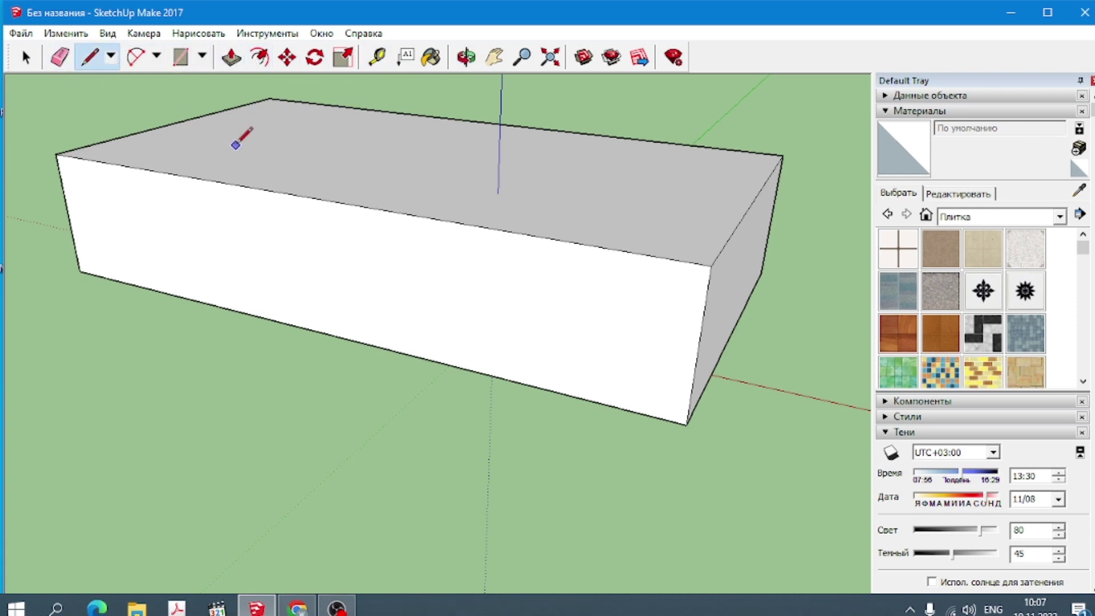
left_click(192, 119)
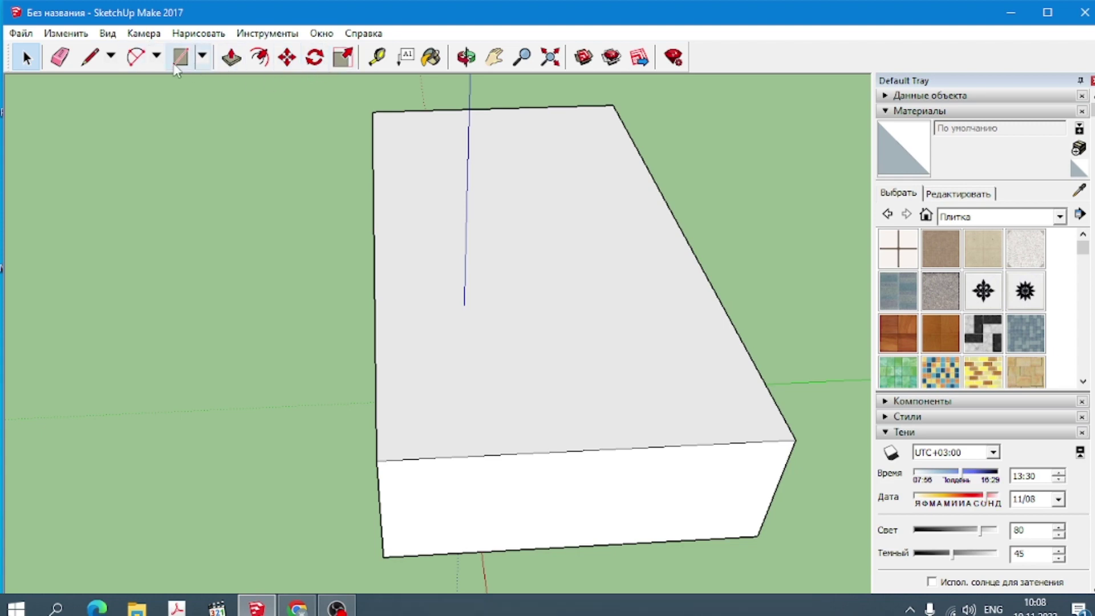
left_click(90, 57)
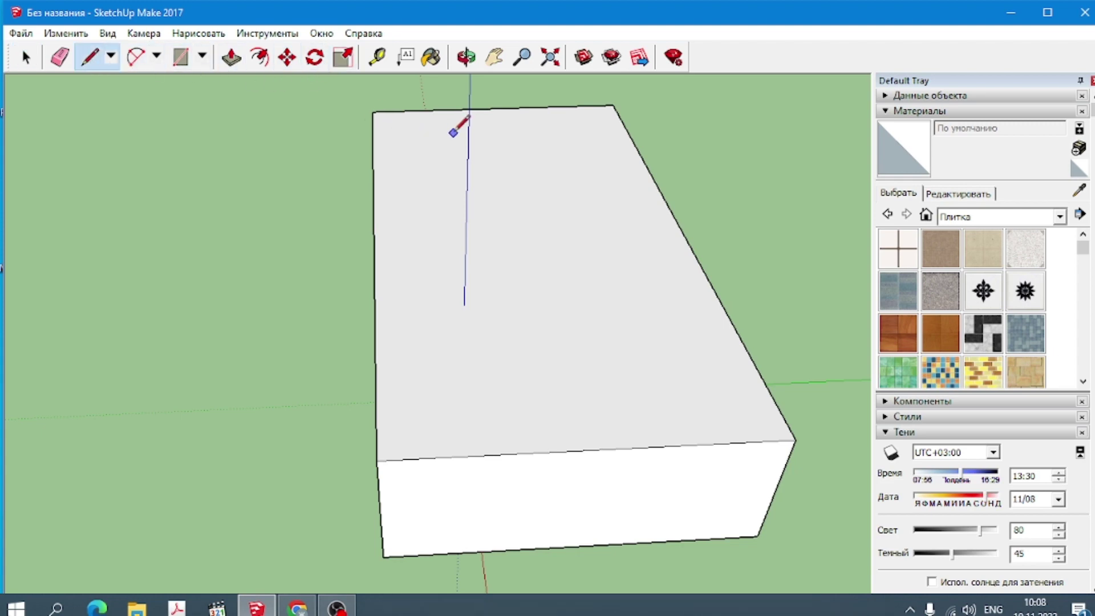
left_click(494, 108)
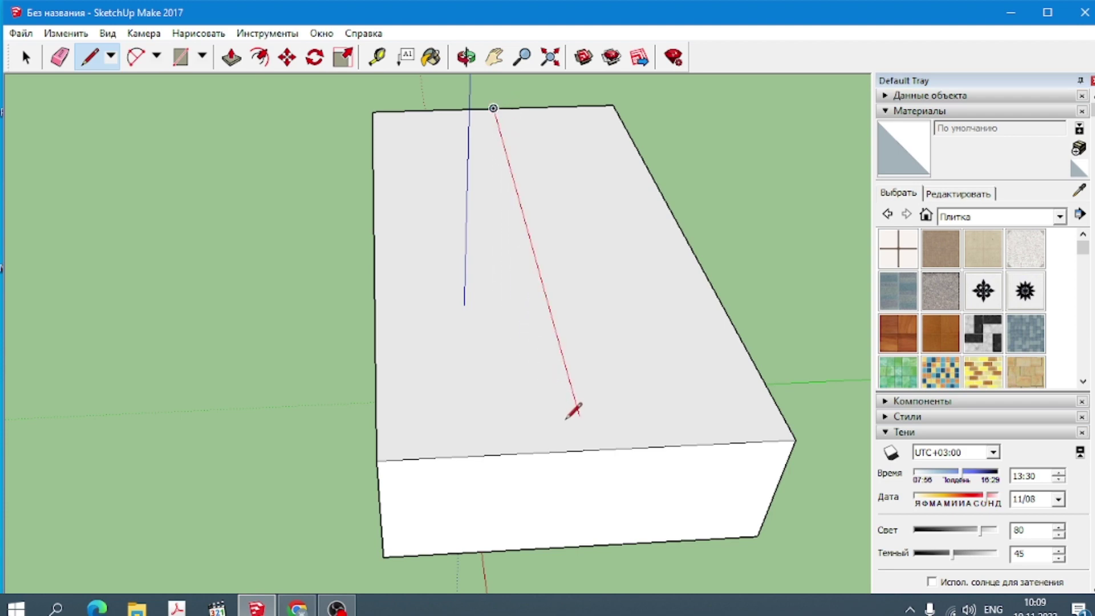
left_click(589, 450)
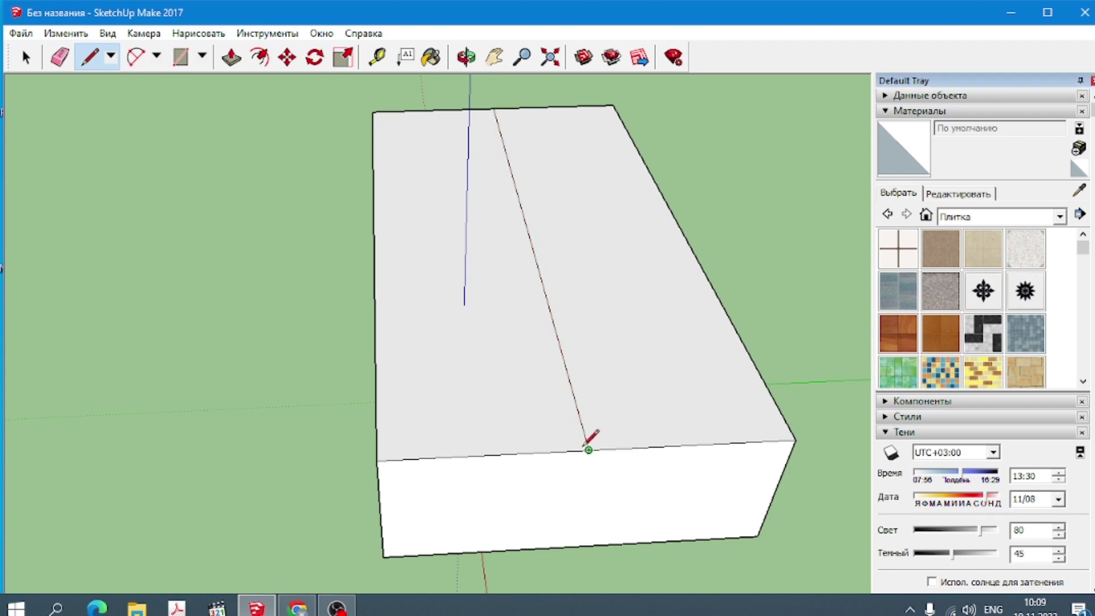
- Move the dividing line straight up along the blue axis to form the gable roof ridge
left_click(288, 58)
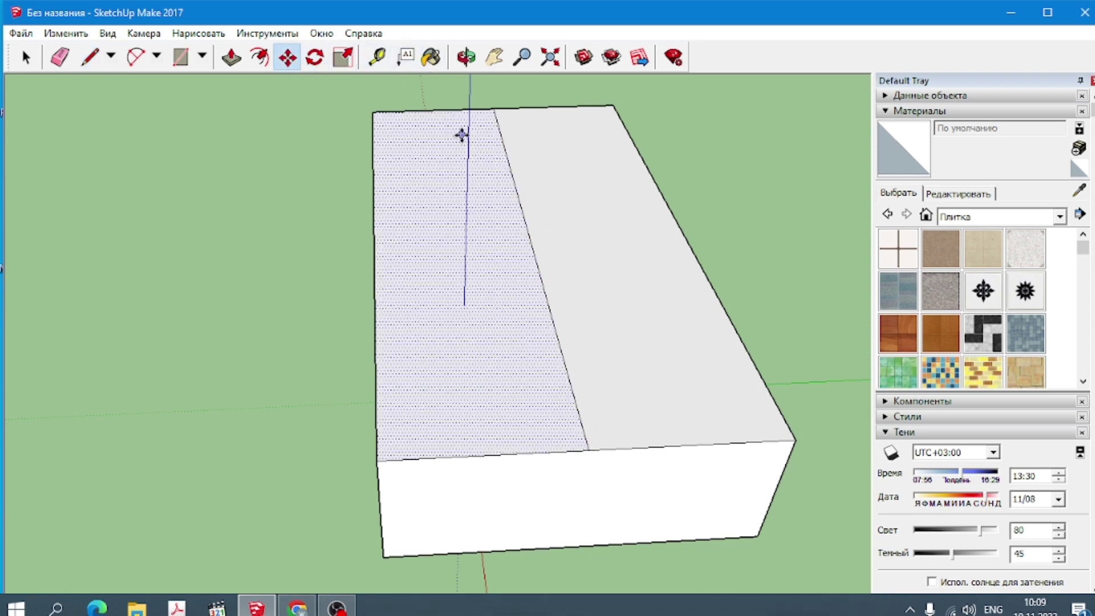
left_click(528, 240)
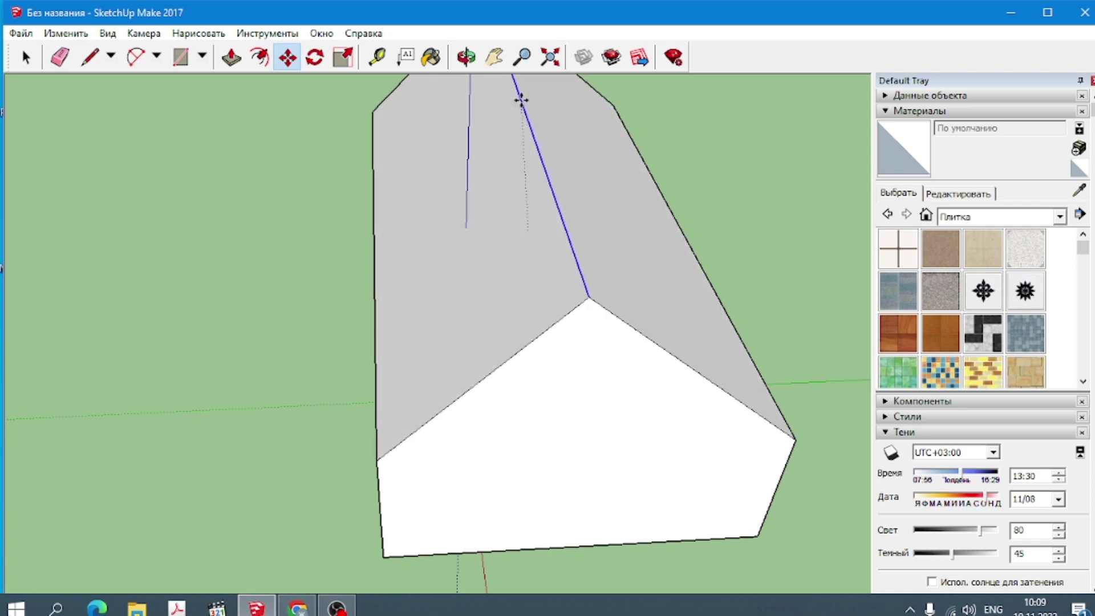
left_click(523, 104)
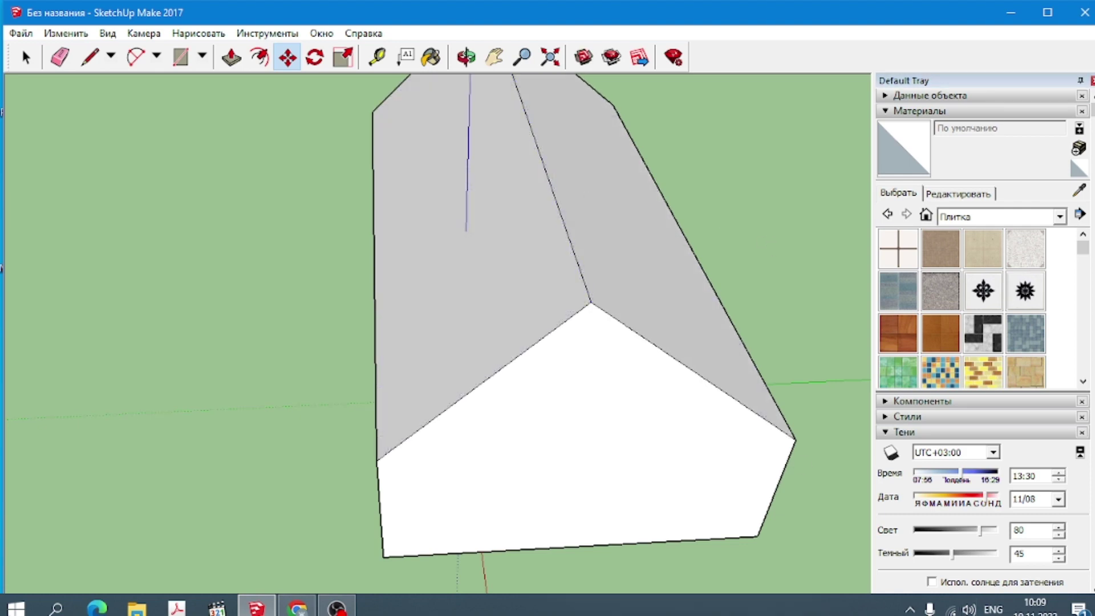
left_click(467, 57)
mouse_move(799, 334)
left_mouse_down()
mouse_move(668, 379)
mouse_move(615, 305)
mouse_move(704, 276)
mouse_move(836, 187)
left_mouse_up()
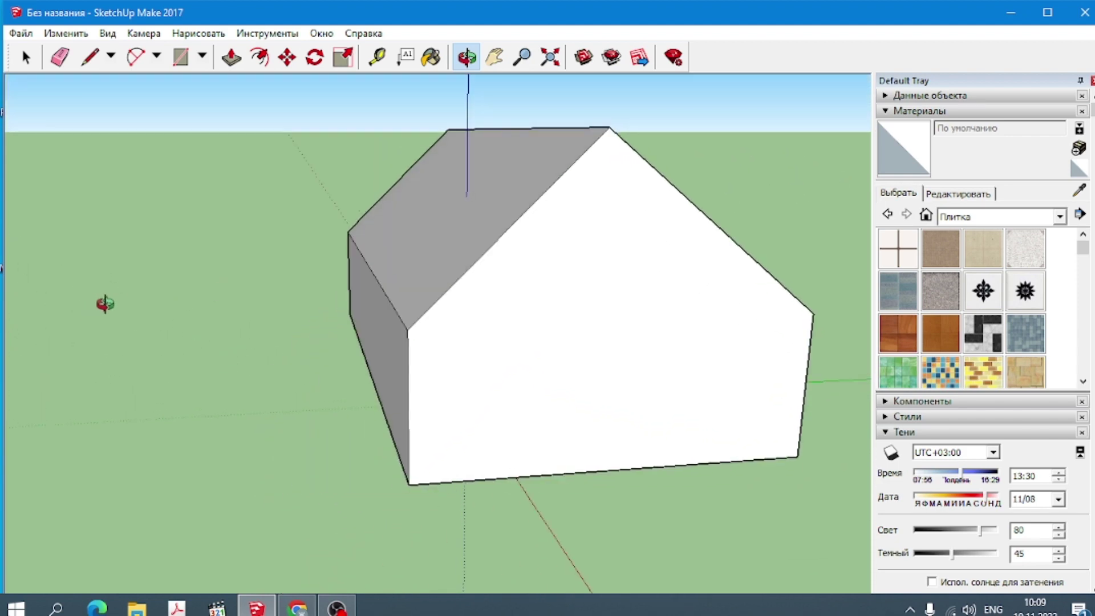
mouse_move(103, 302)
left_mouse_down()
mouse_move(457, 427)
mouse_move(478, 355)
mouse_move(320, 285)
mouse_move(211, 333)
mouse_move(303, 394)
mouse_move(705, 377)
left_mouse_up()
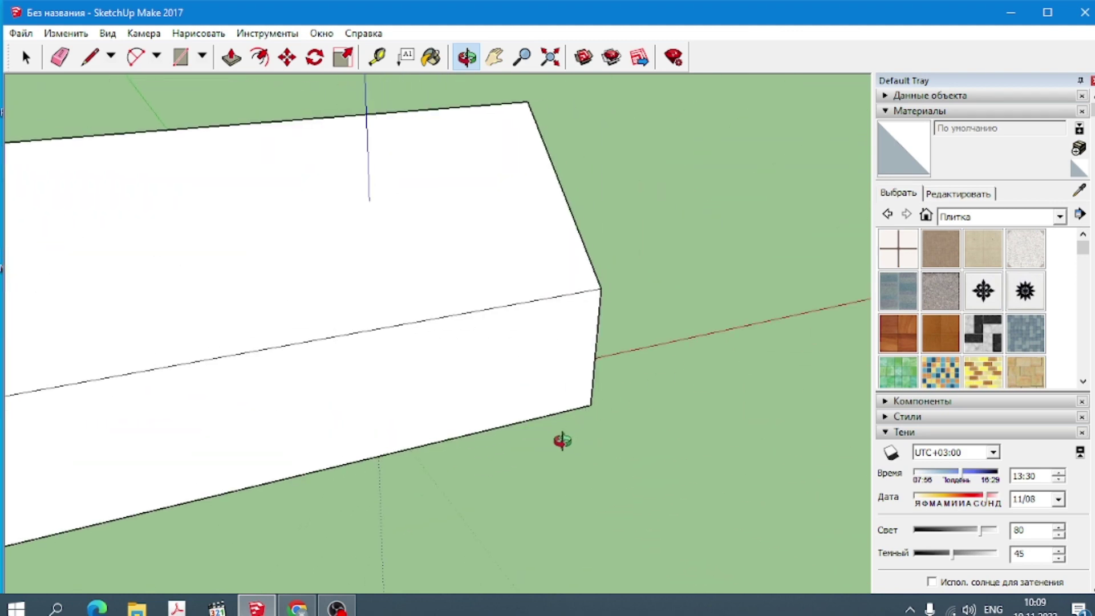
scroll(559, 440, "down", 3)
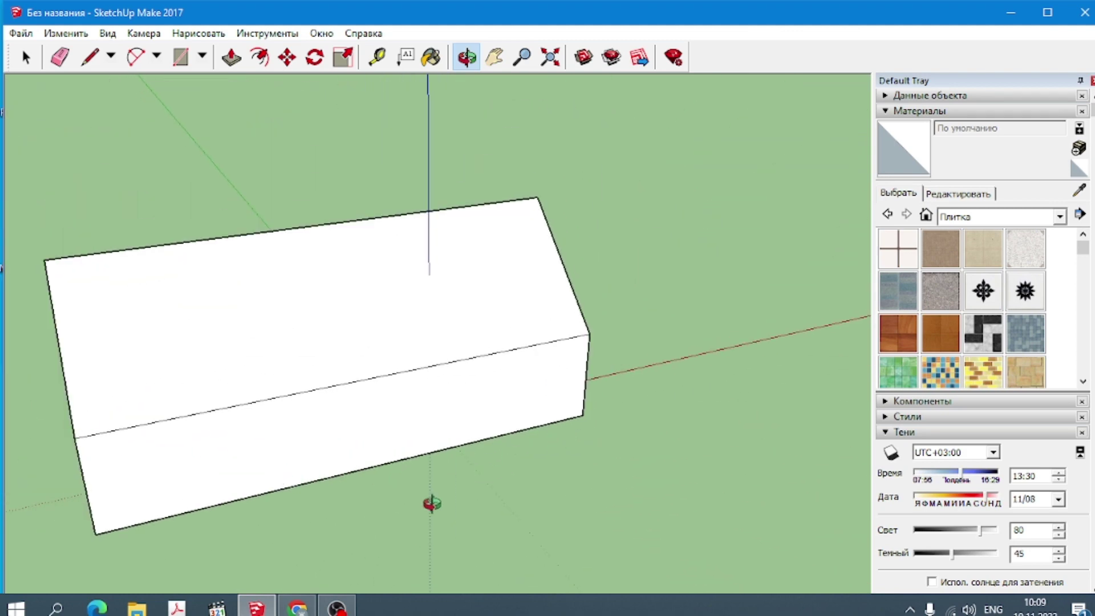
mouse_move(430, 506)
left_mouse_down()
mouse_move(501, 498)
mouse_move(631, 429)
left_mouse_up()
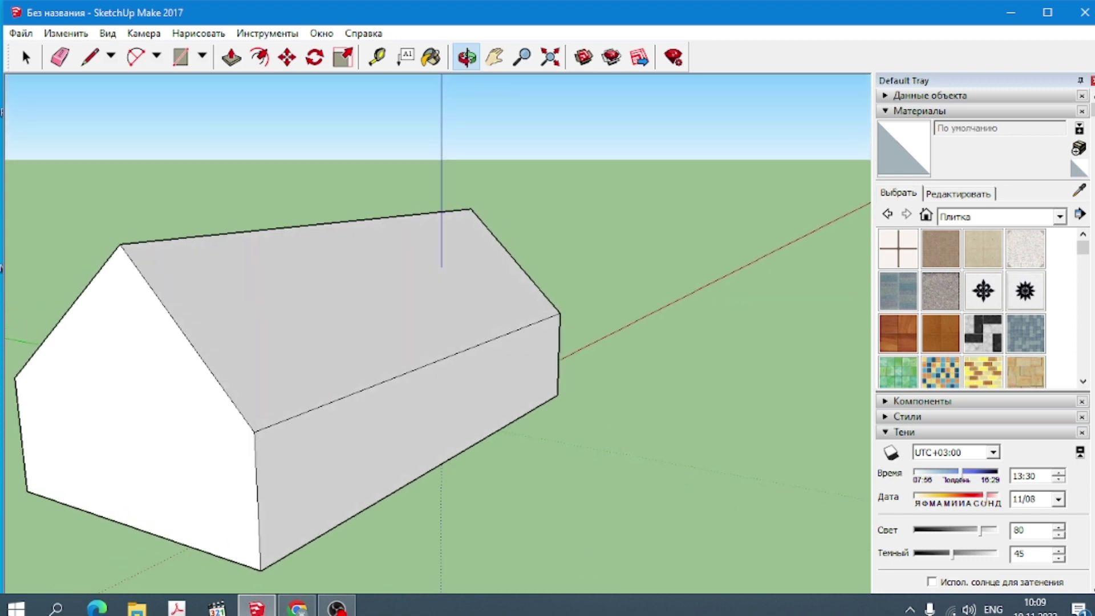
- Trace a small closed rectangle with lines on the roof slope near the gable edge
left_click(110, 55)
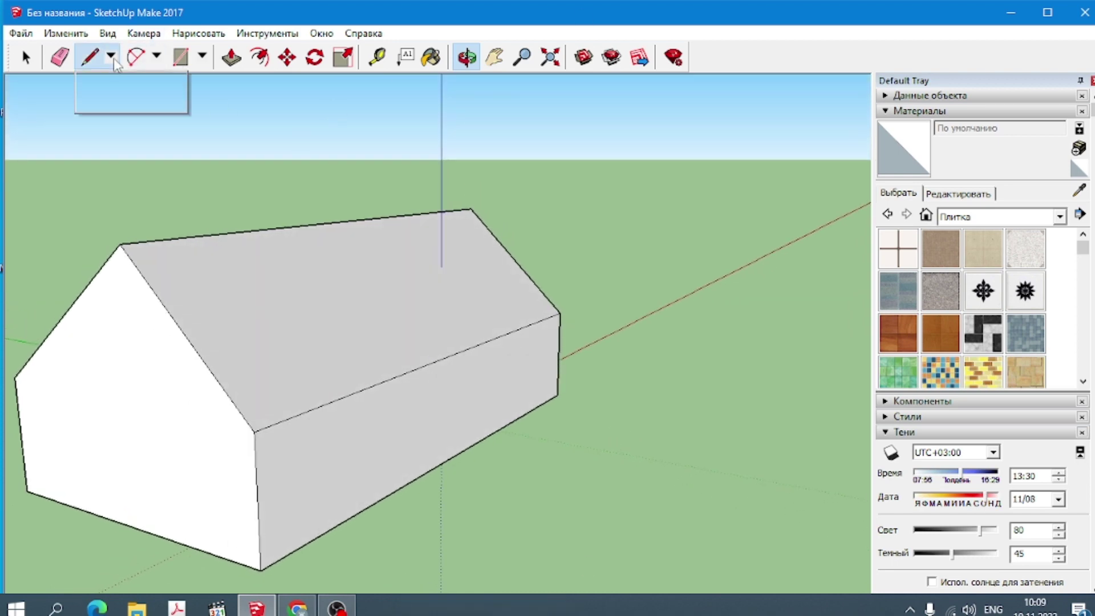
left_click(117, 82)
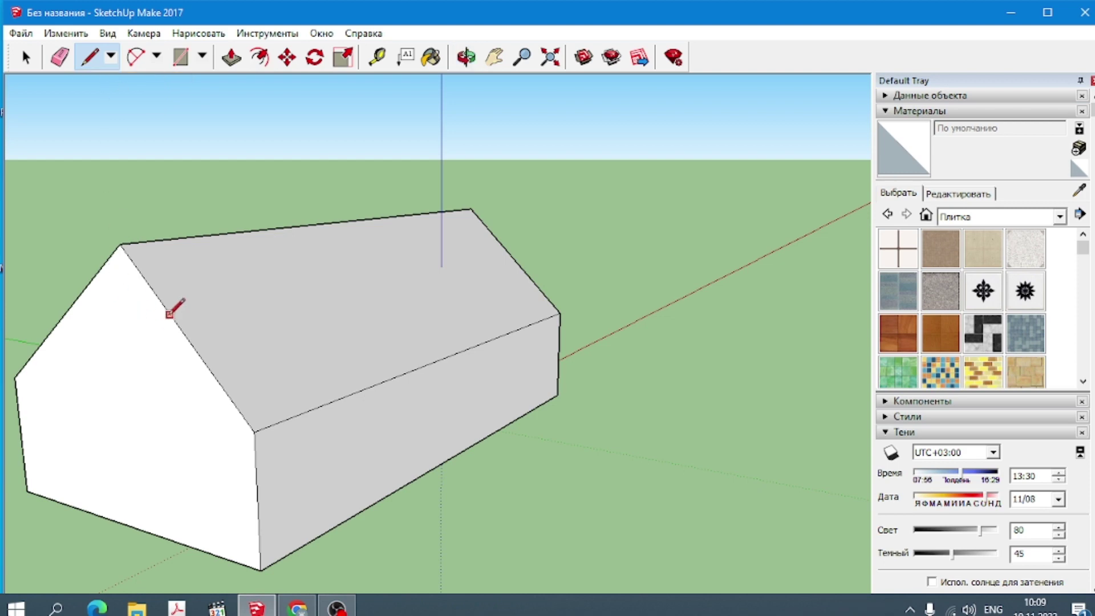
left_click(169, 313)
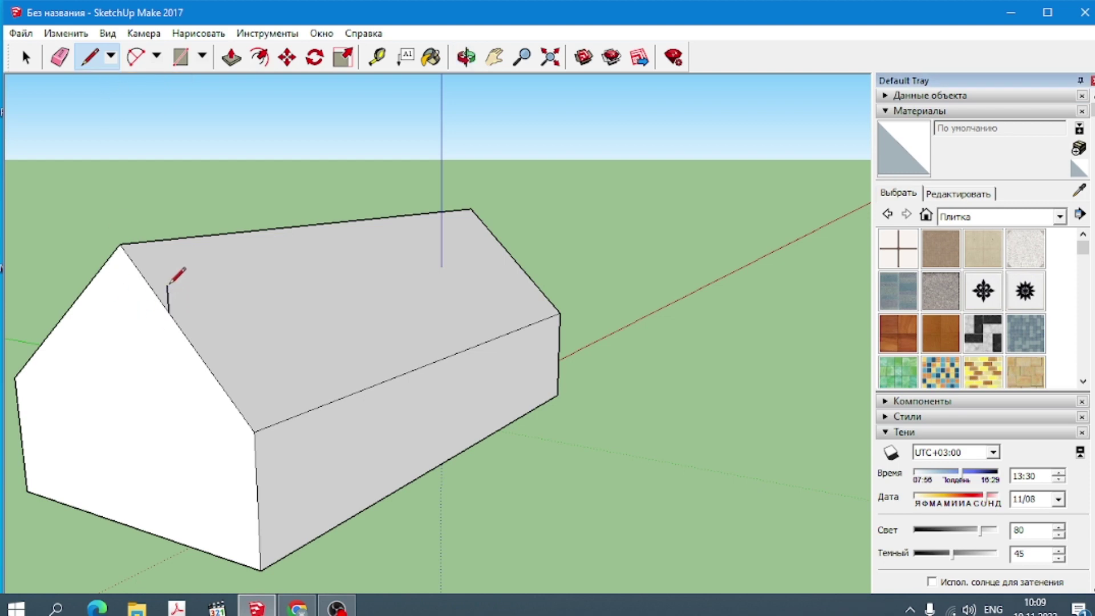
left_click(166, 285)
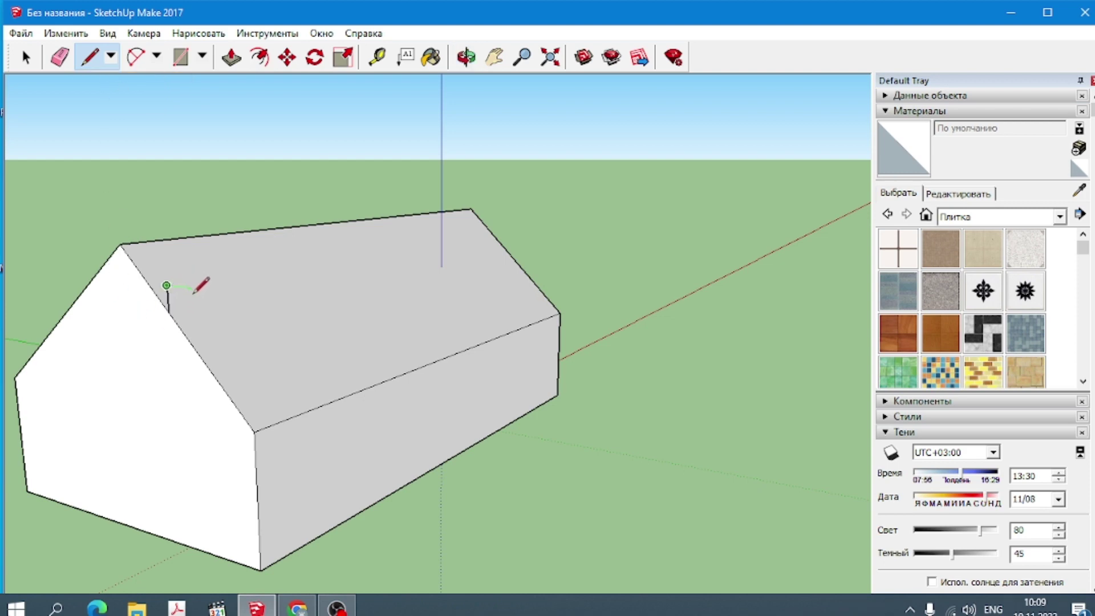
left_click(194, 291)
left_click(197, 346)
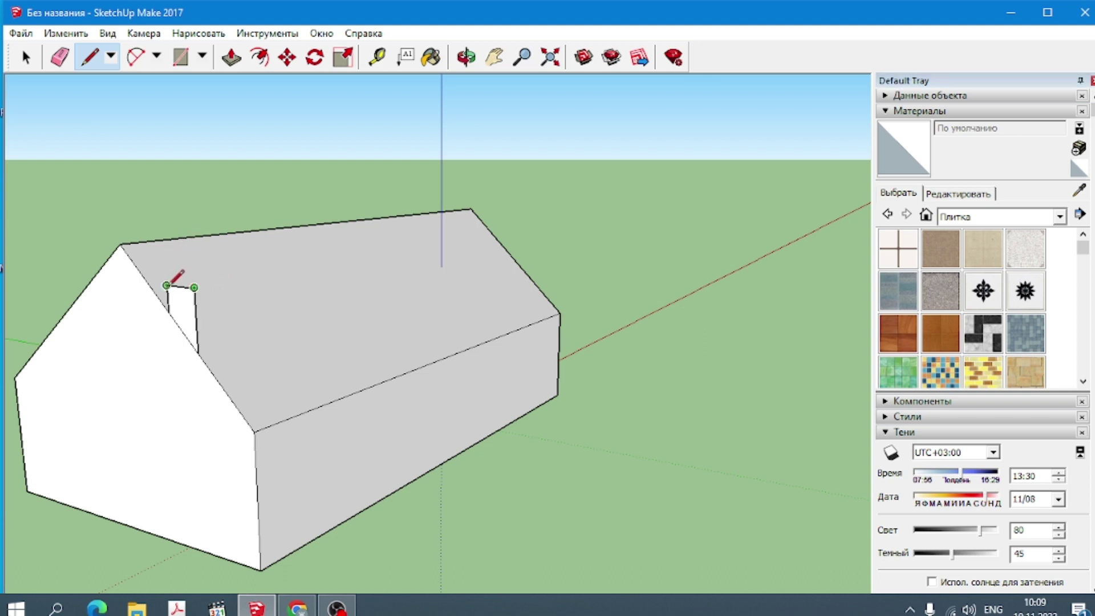
left_click(167, 285)
left_click(170, 312)
left_click(198, 353)
- Push/pull the small roof rectangle upward into a chimney block
left_click(232, 59)
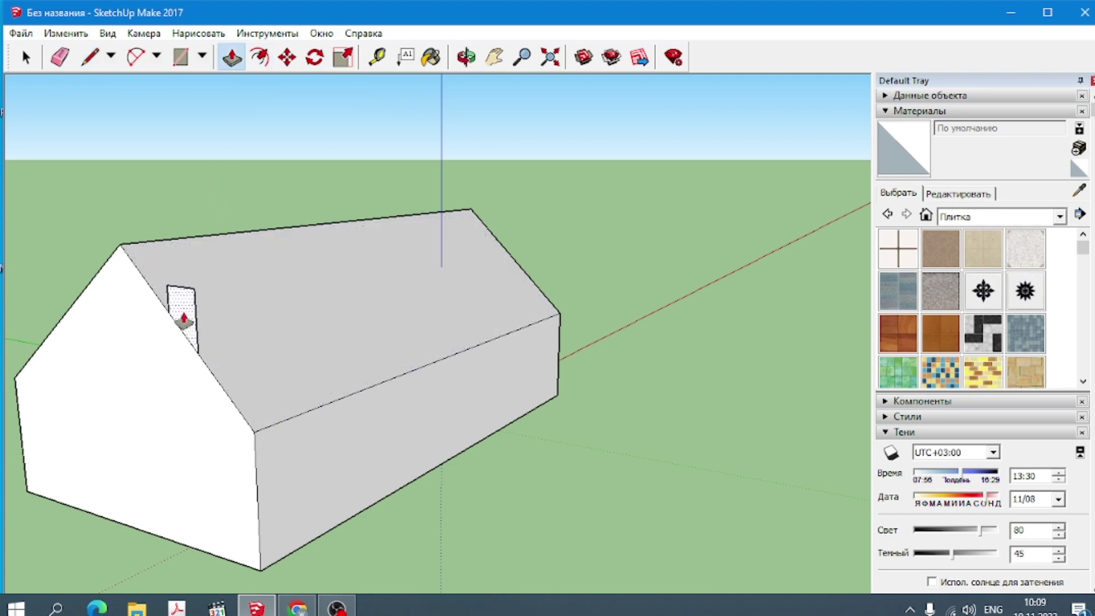
left_click_drag(190, 316, 330, 285)
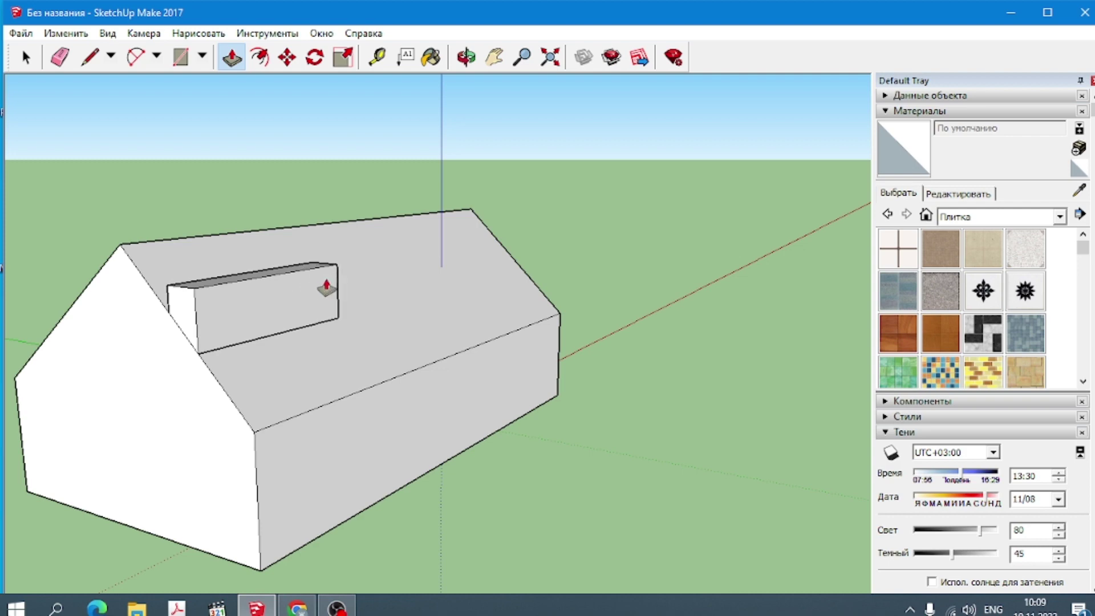
left_click_drag(205, 313, 318, 301)
left_click(317, 301)
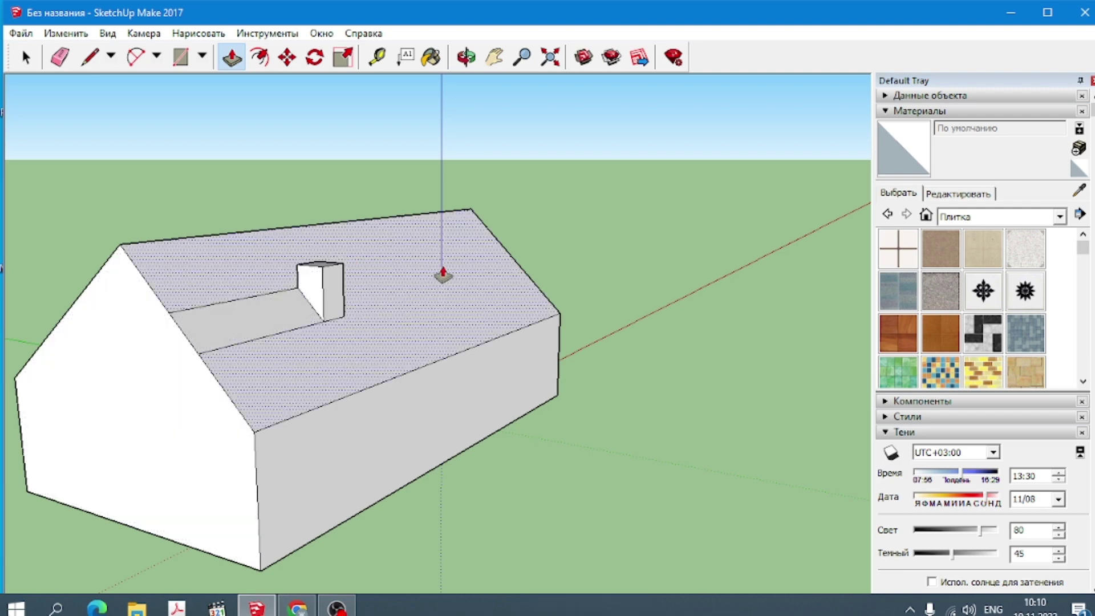
- Select the brown wood square tile material from the Плитка (tile) category
left_click(1059, 216)
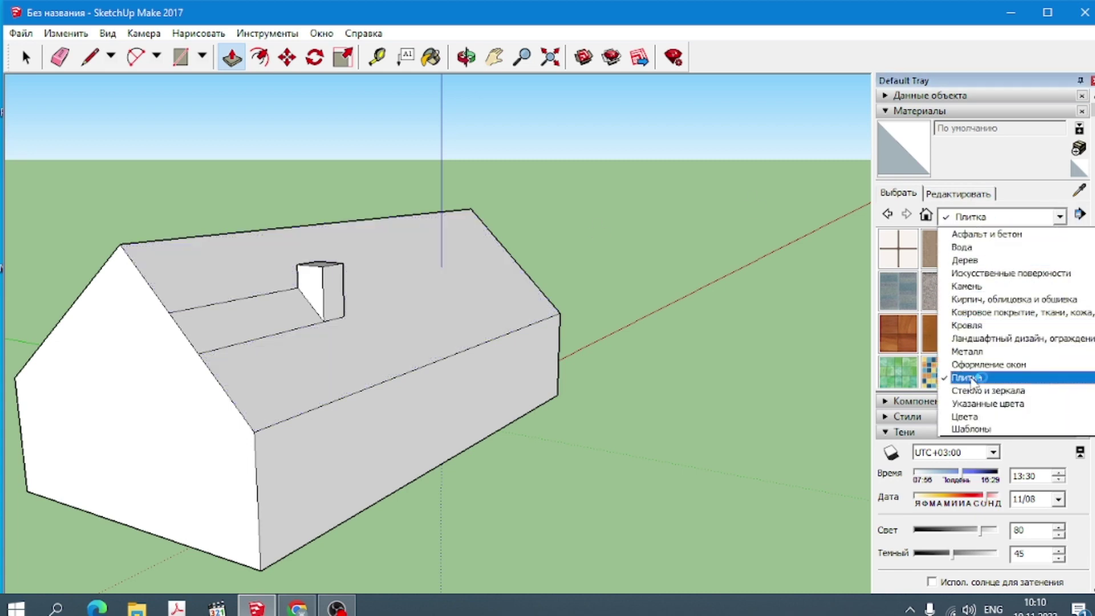
left_click(972, 353)
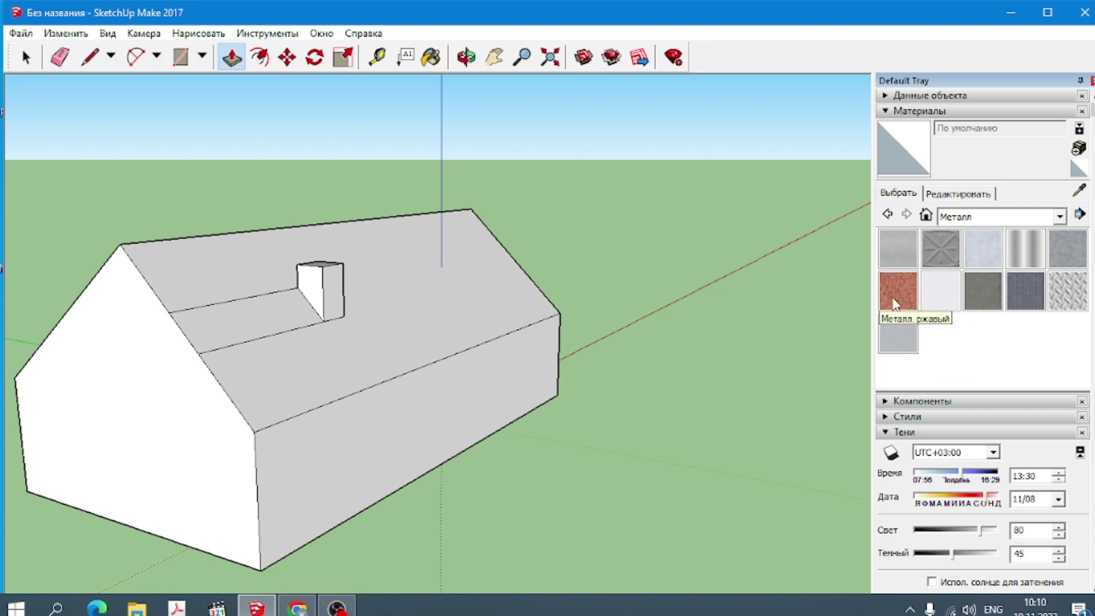
left_click(1058, 217)
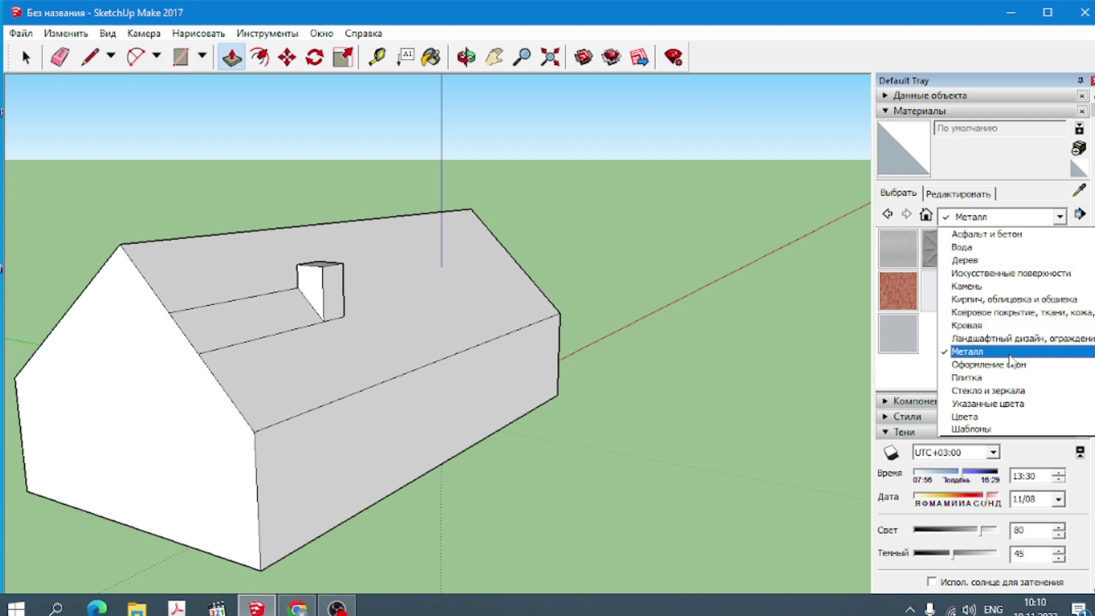
left_click(1011, 379)
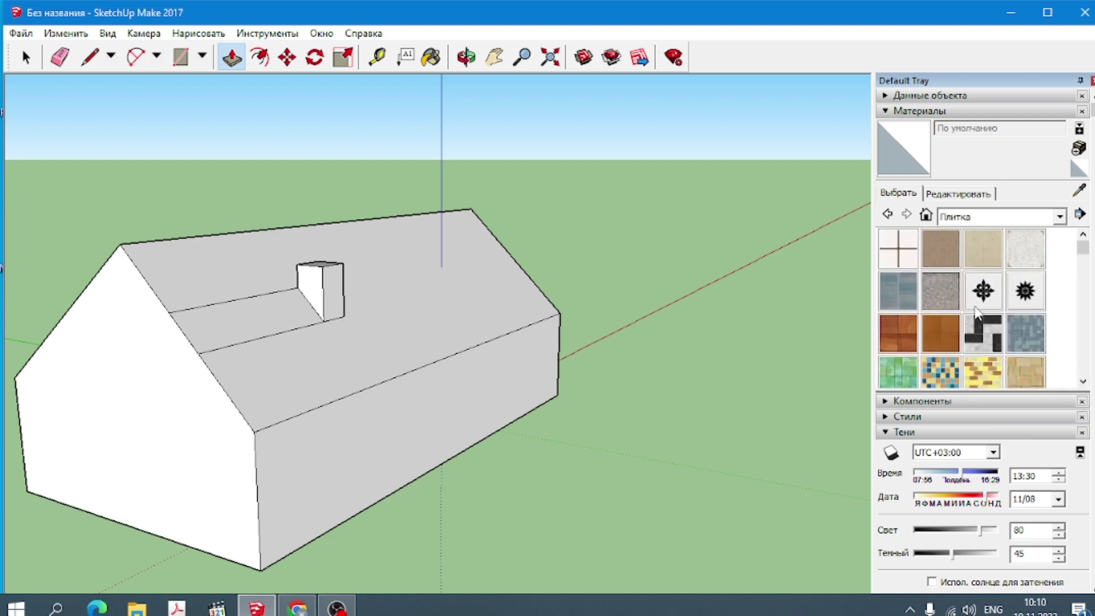
scroll(947, 341, "down", 2)
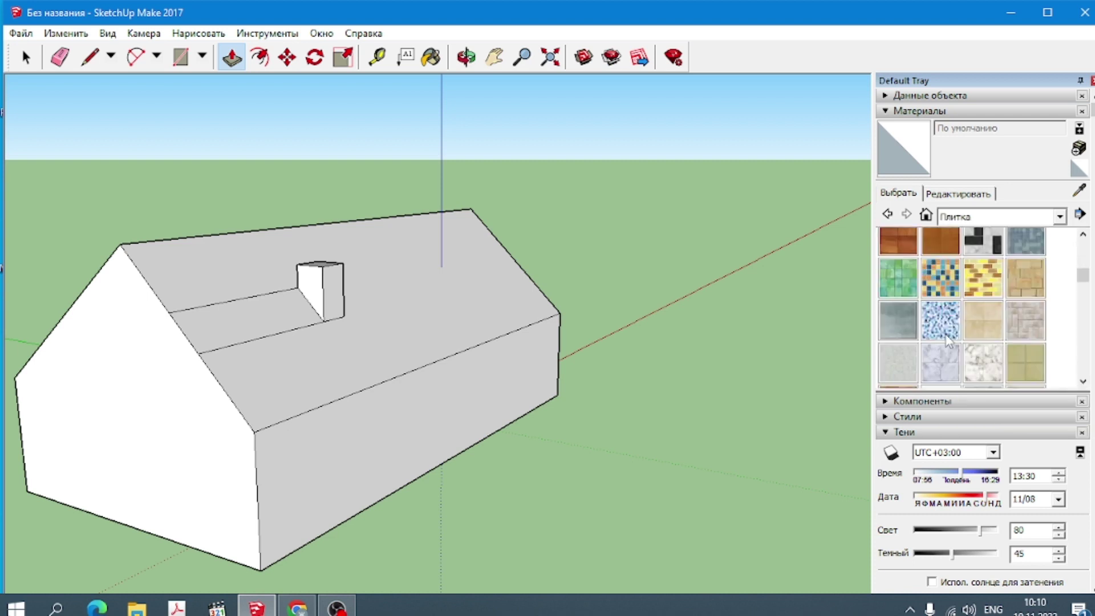
left_click(940, 243)
- Paint the remaining roof with wood tile and two chimney sides with blue mosaic
left_click(438, 261)
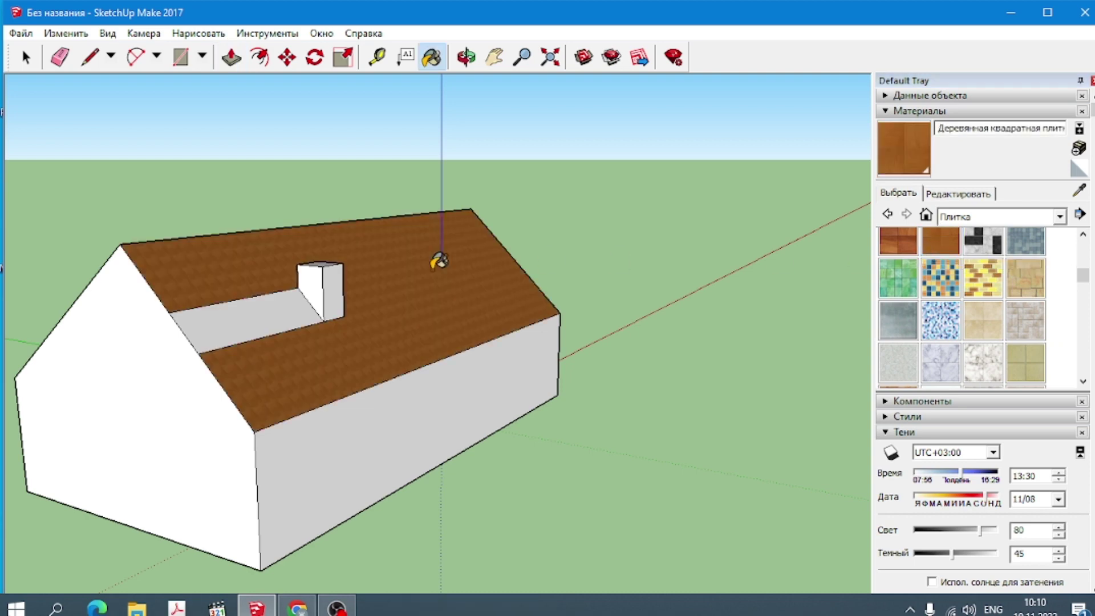
left_click(269, 306)
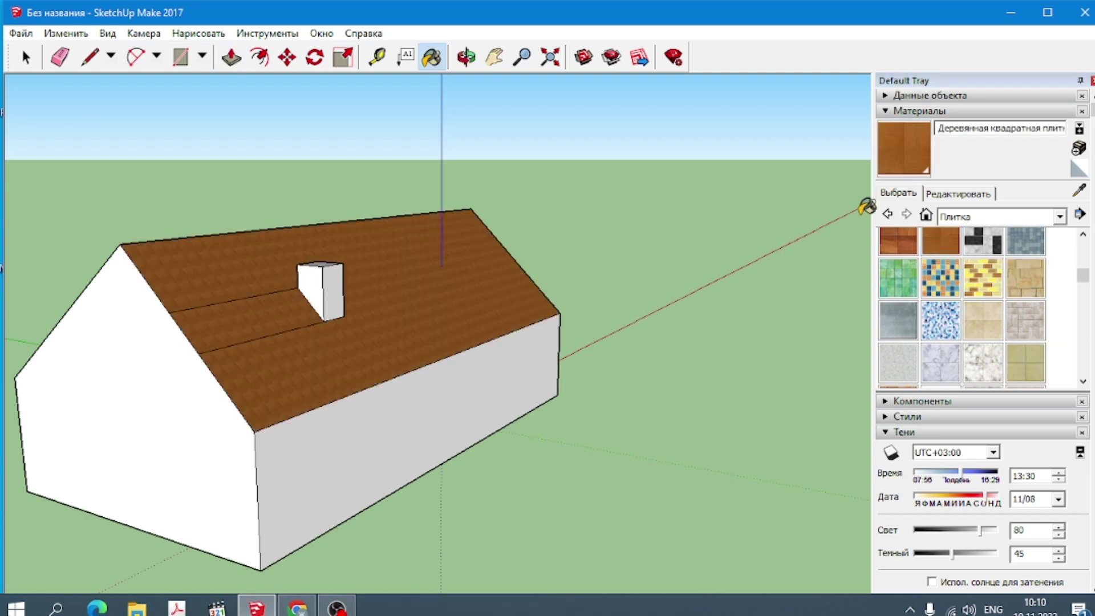
left_click(940, 321)
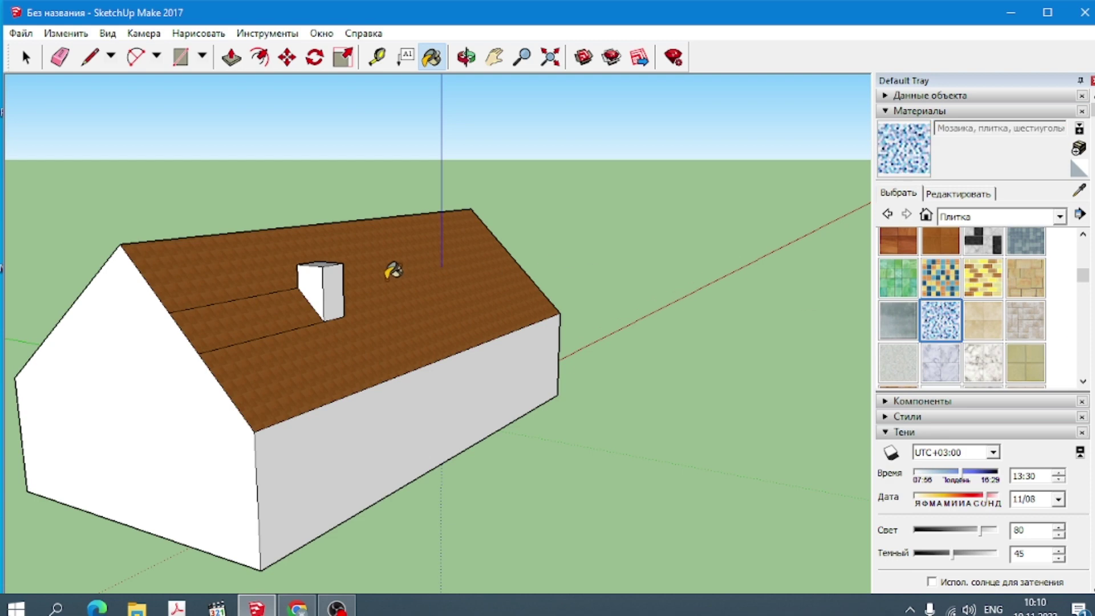
left_click(331, 283)
left_click(308, 288)
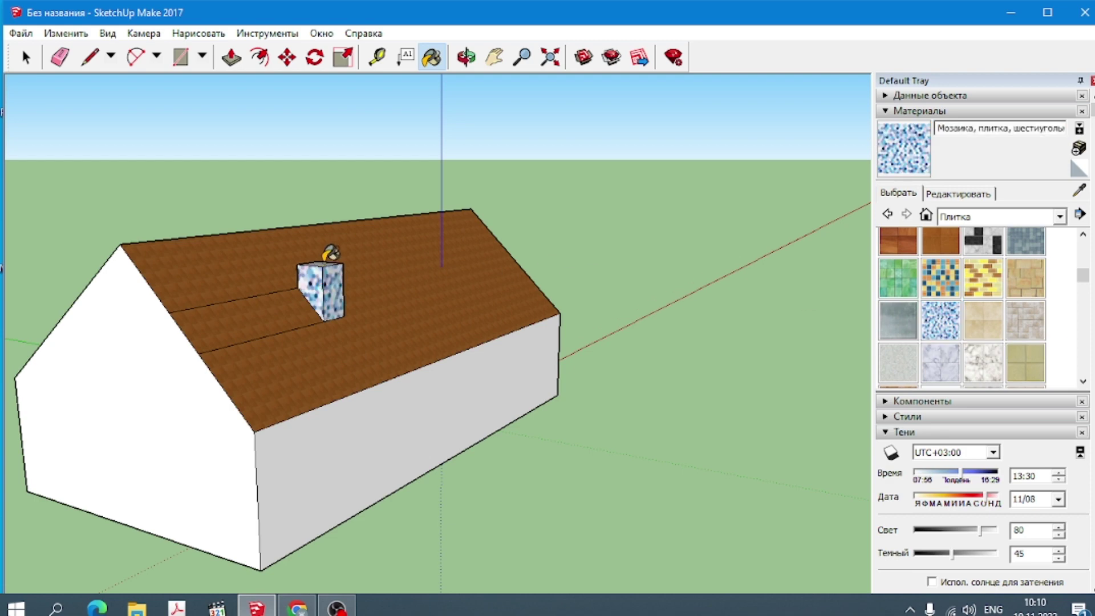
- Paint the chimney top with blue mosaic tile as well
left_click(466, 57)
mouse_move(692, 160)
left_mouse_down()
mouse_move(673, 251)
mouse_move(481, 286)
left_mouse_up()
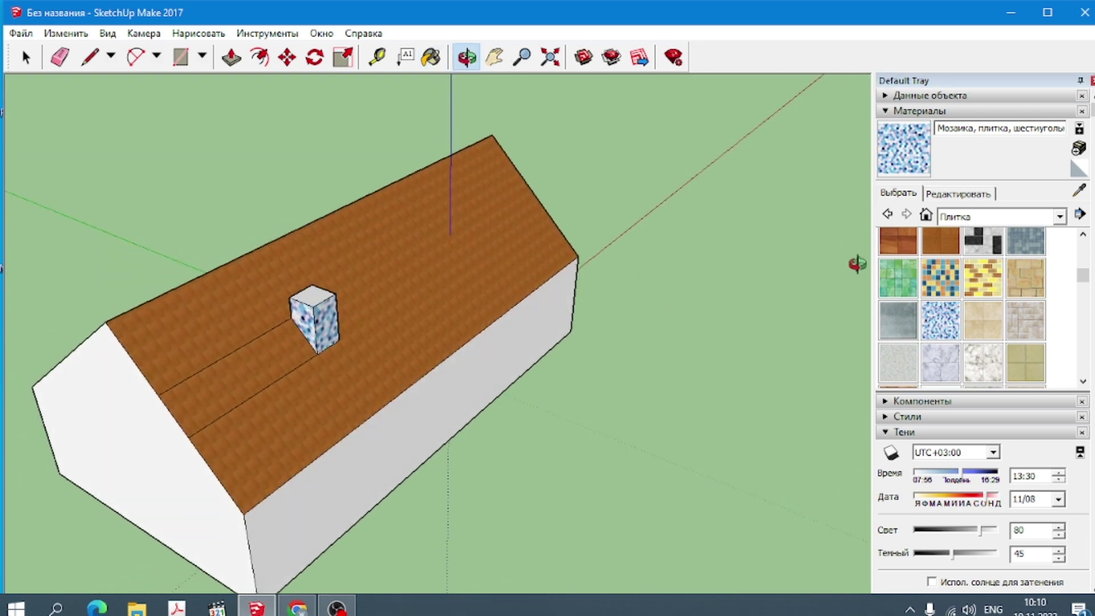
left_click(947, 318)
left_click(314, 291)
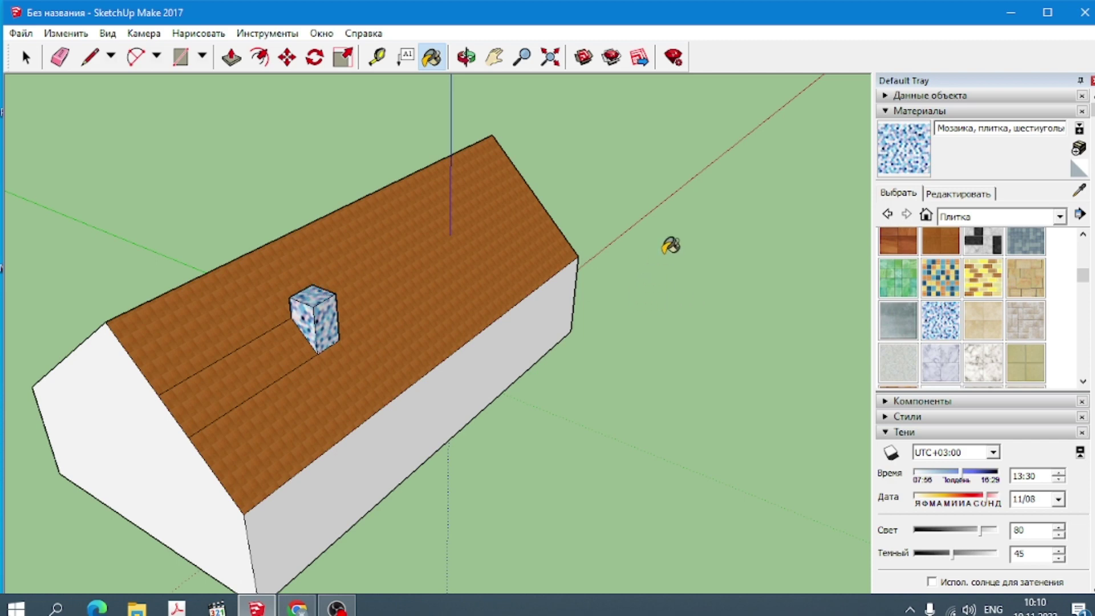
scroll(682, 236, "down", 1)
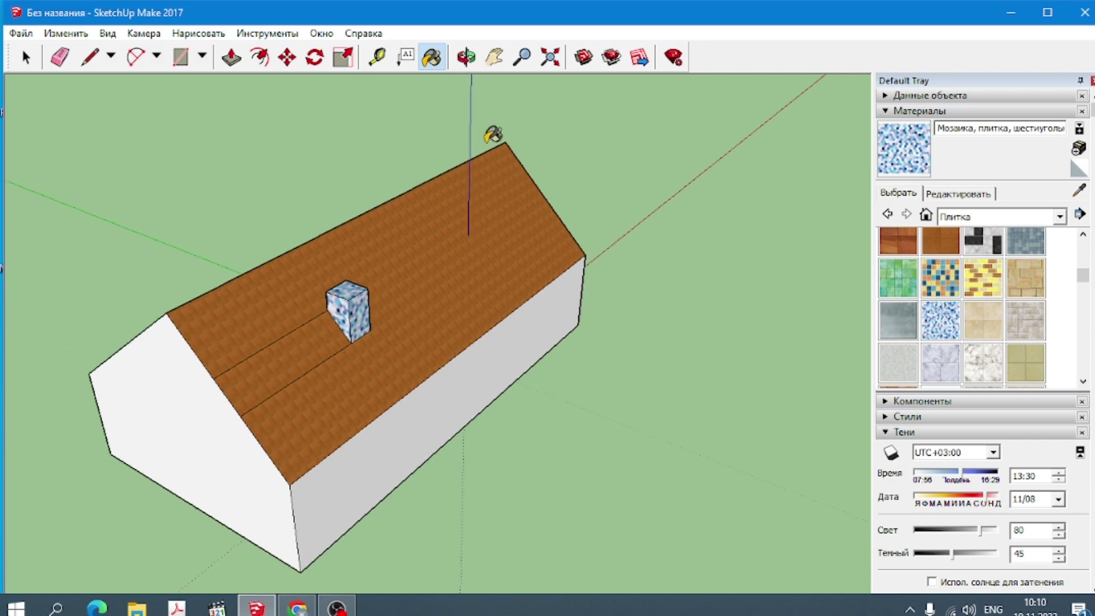
left_click(466, 57)
mouse_move(684, 212)
left_mouse_down()
mouse_move(603, 263)
mouse_move(481, 164)
mouse_move(594, 91)
mouse_move(682, 102)
mouse_move(750, 171)
mouse_move(694, 310)
mouse_move(406, 357)
mouse_move(93, 333)
mouse_move(9, 171)
mouse_move(105, 215)
mouse_move(587, 317)
mouse_move(664, 229)
mouse_move(667, 239)
left_mouse_up()
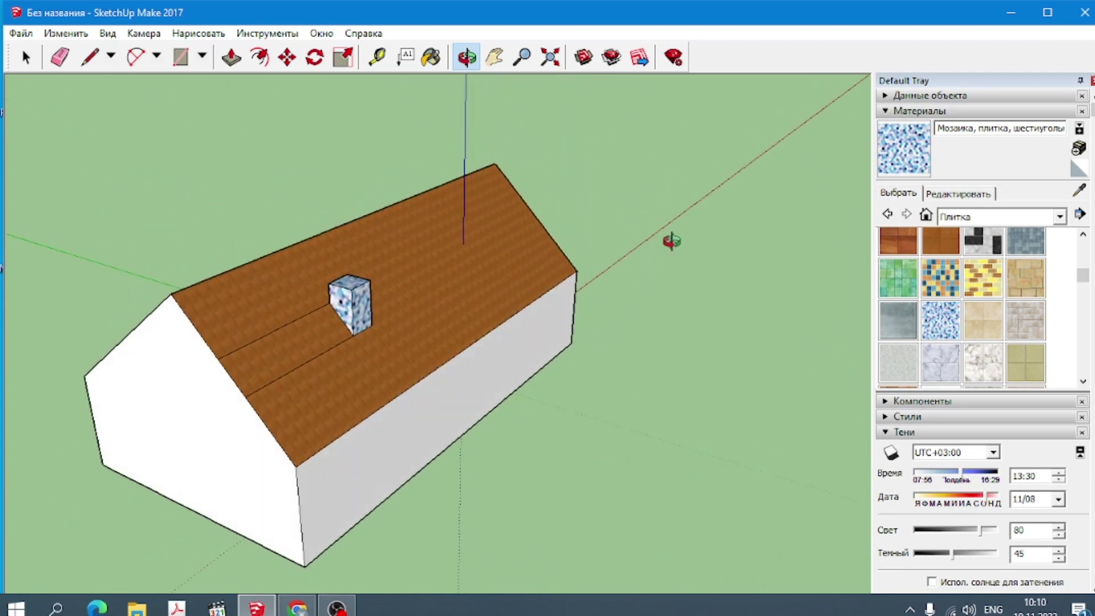
mouse_move(656, 430)
left_mouse_down()
mouse_move(692, 225)
mouse_move(721, 192)
mouse_move(655, 284)
mouse_move(628, 288)
mouse_move(770, 325)
mouse_move(682, 369)
mouse_move(660, 430)
mouse_move(713, 420)
left_mouse_up()
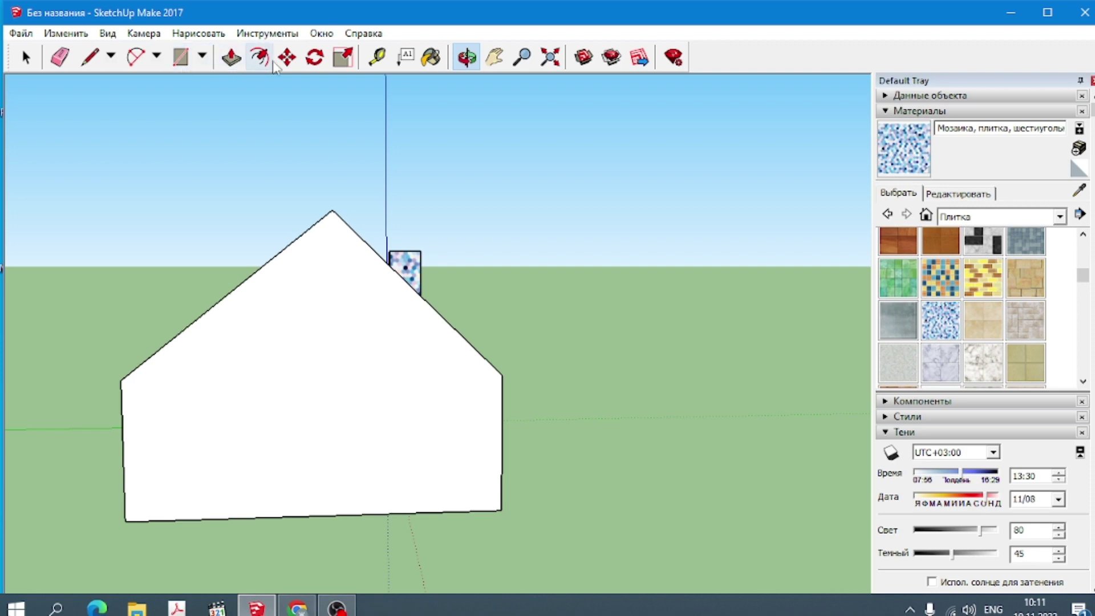
- Draw three edges up, across and down to outline a door at the front wall's base
left_click(115, 59)
left_click(108, 81)
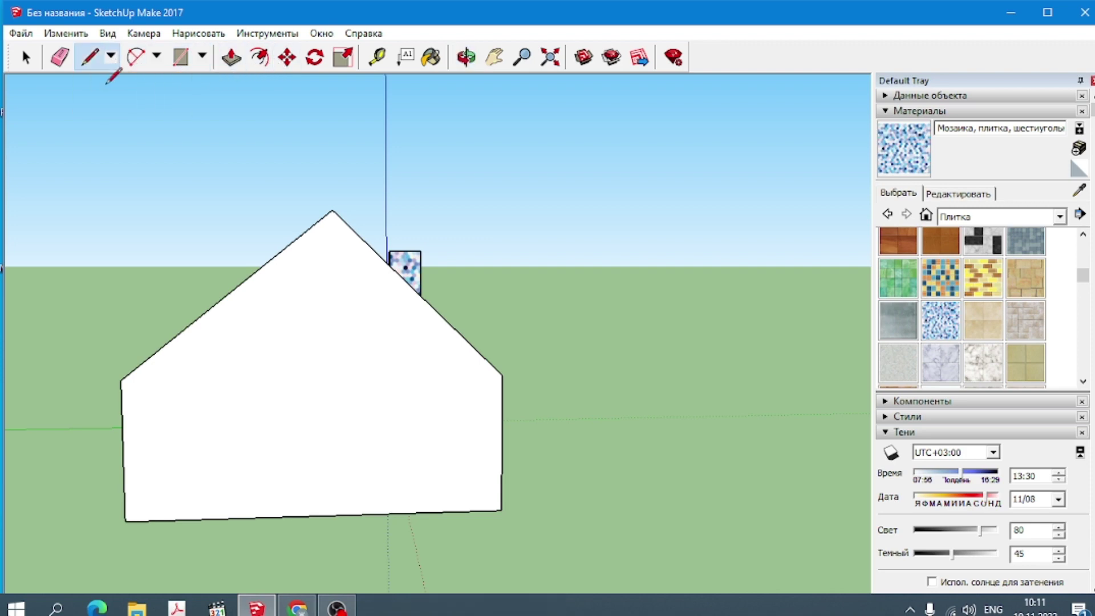
left_click(263, 518)
left_click(261, 464)
left_click(317, 463)
left_click(318, 516)
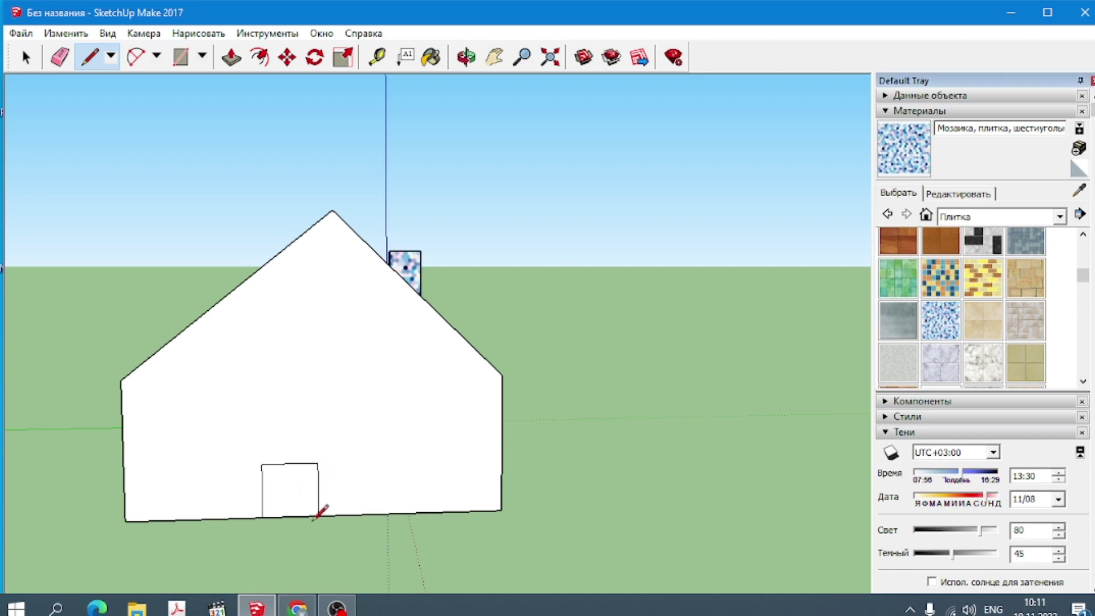
left_click(231, 58)
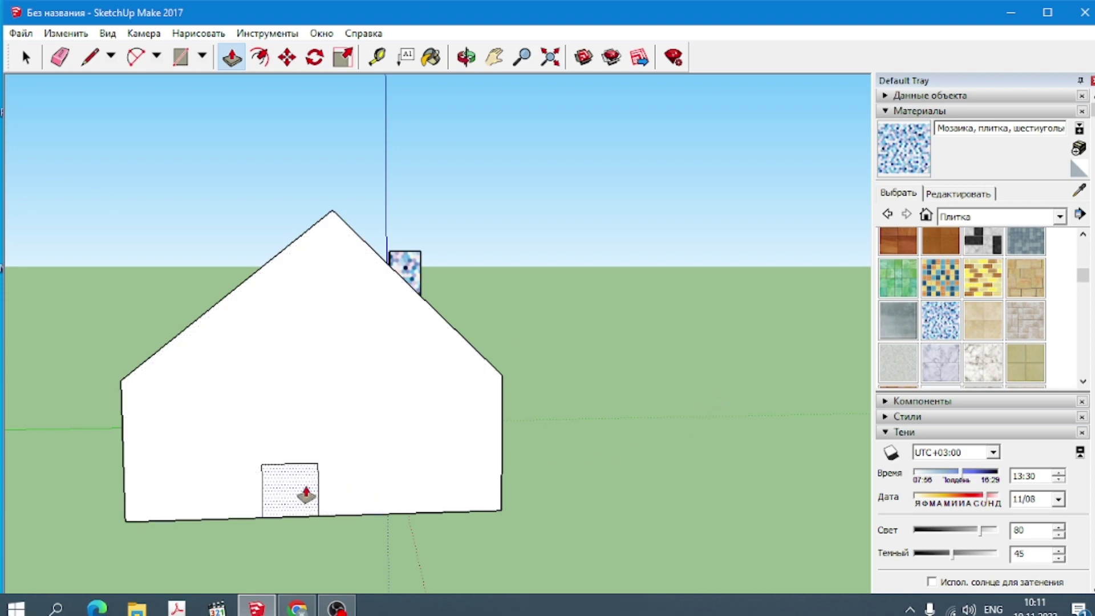
- Push the door face into the wall and paint the recess with wood square tile
left_click_drag(306, 494, 311, 471)
left_click(311, 471)
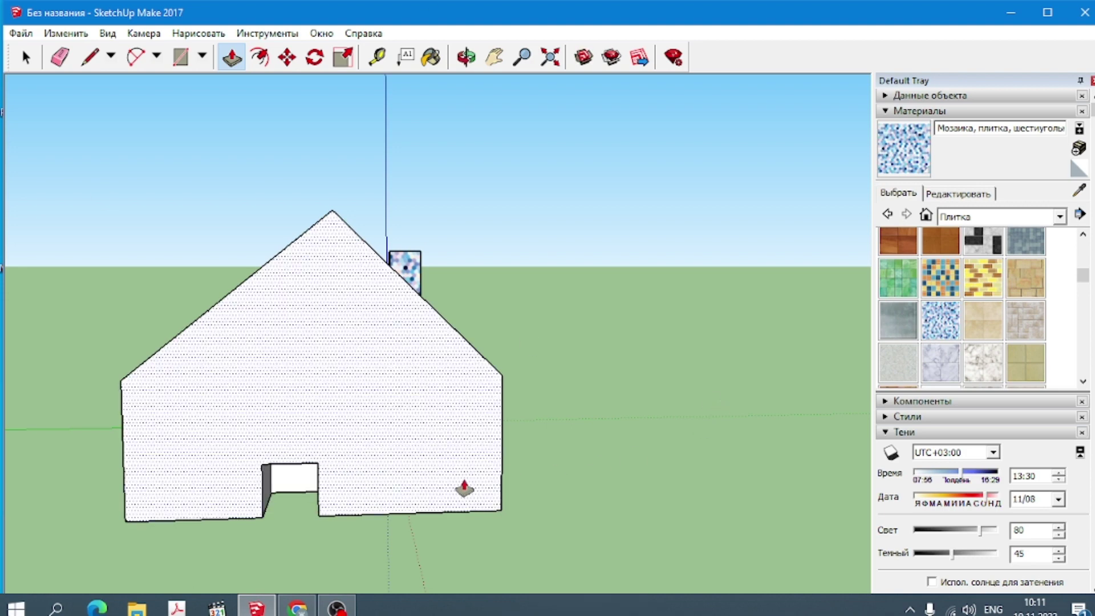
left_click(898, 241)
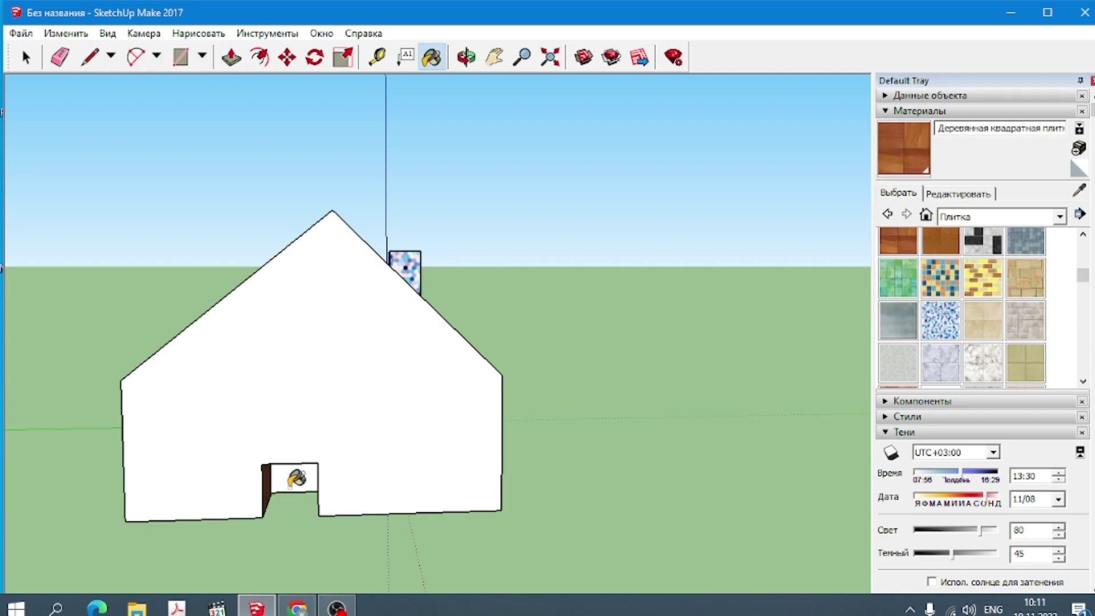
left_click(296, 478)
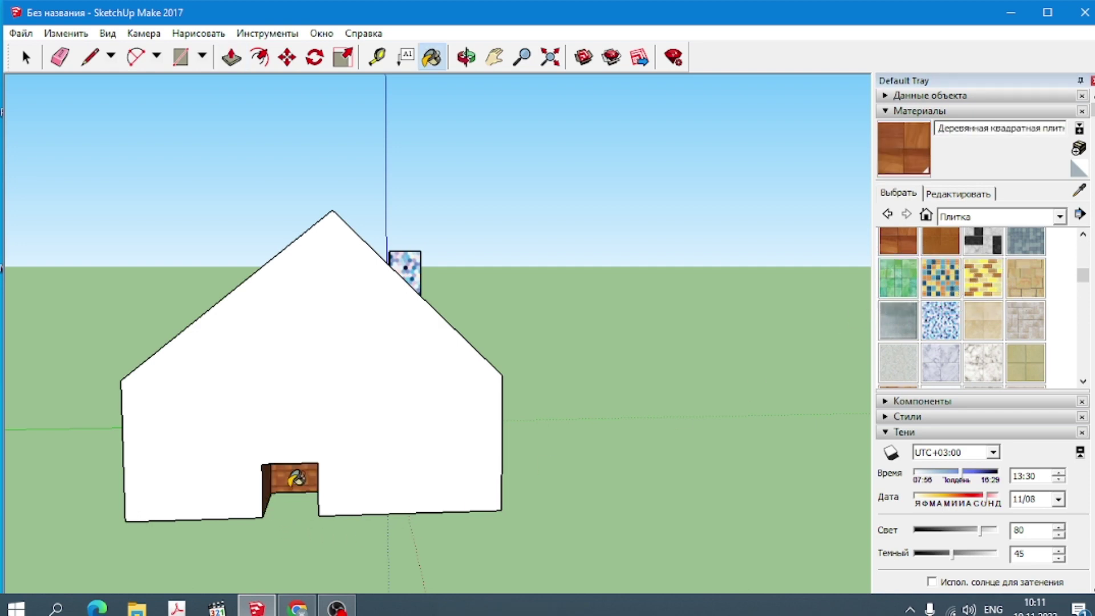
left_click(466, 57)
mouse_move(607, 412)
left_mouse_down()
mouse_move(714, 391)
mouse_move(612, 477)
left_mouse_up()
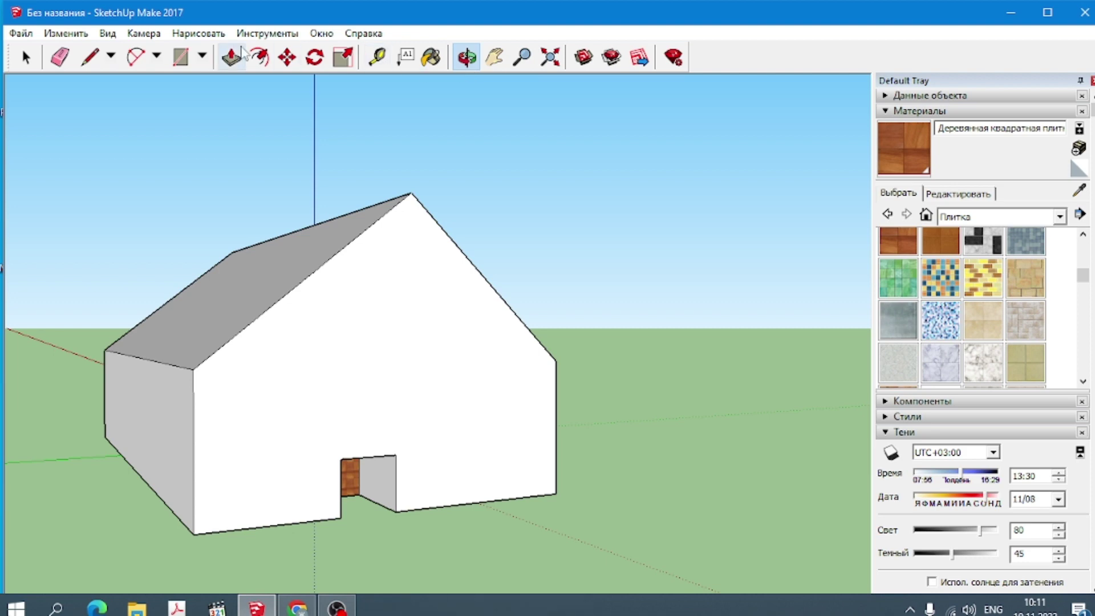
- Paint the door recess's inner side wall and top face with the wood square tile
left_click(905, 245)
left_click(389, 473)
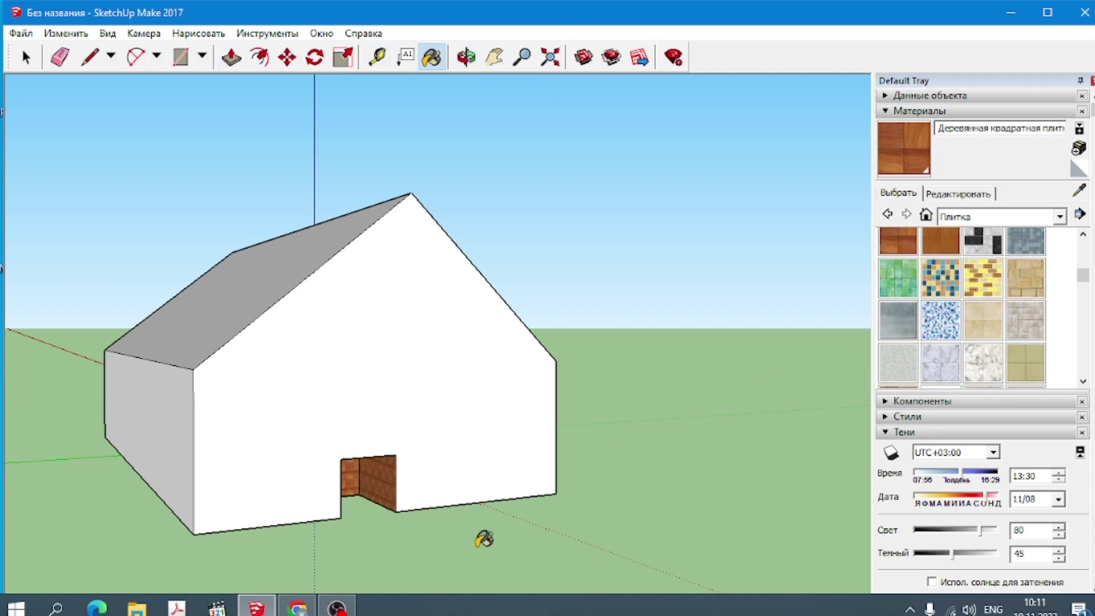
left_click(466, 57)
mouse_move(668, 320)
left_mouse_down()
mouse_move(609, 259)
mouse_move(615, 172)
left_mouse_up()
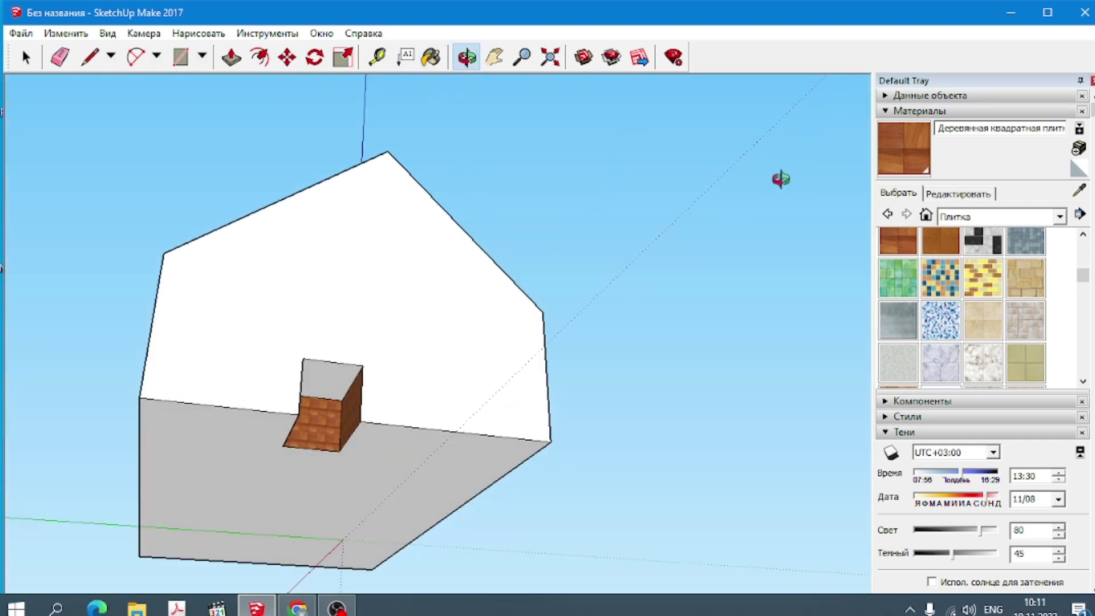
left_click(897, 251)
left_click(330, 380)
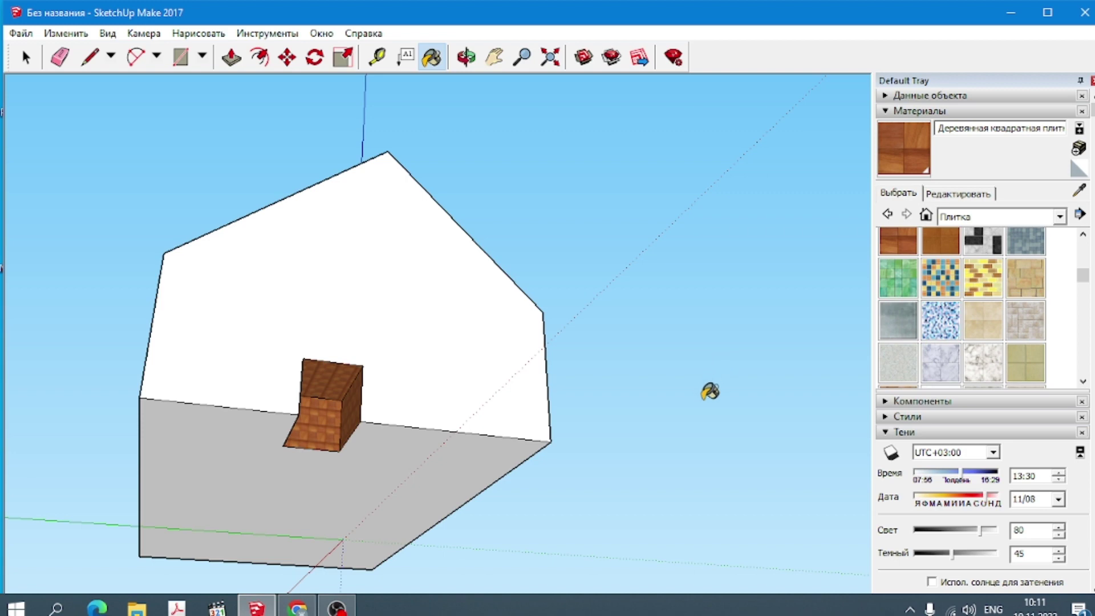
left_click(466, 57)
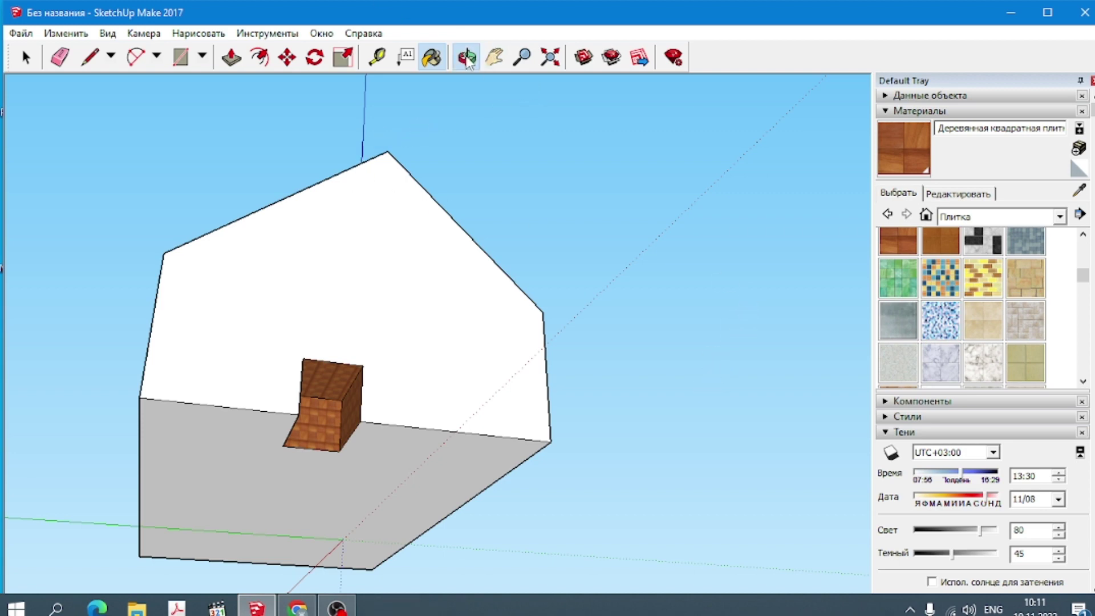
mouse_move(594, 180)
left_mouse_down()
mouse_move(516, 337)
mouse_move(215, 399)
mouse_move(262, 435)
mouse_move(379, 427)
mouse_move(429, 385)
mouse_move(650, 276)
mouse_move(664, 254)
mouse_move(564, 272)
left_mouse_up()
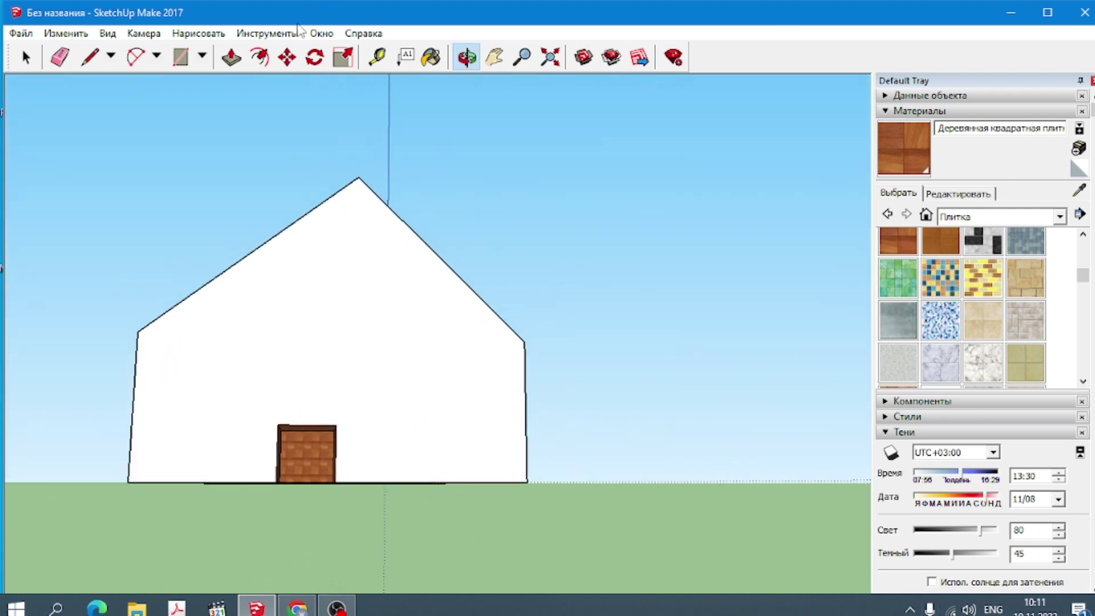
- Draw the window rectangle and an inner pane rectangle, then paint the frame ring wood tile
left_click(180, 57)
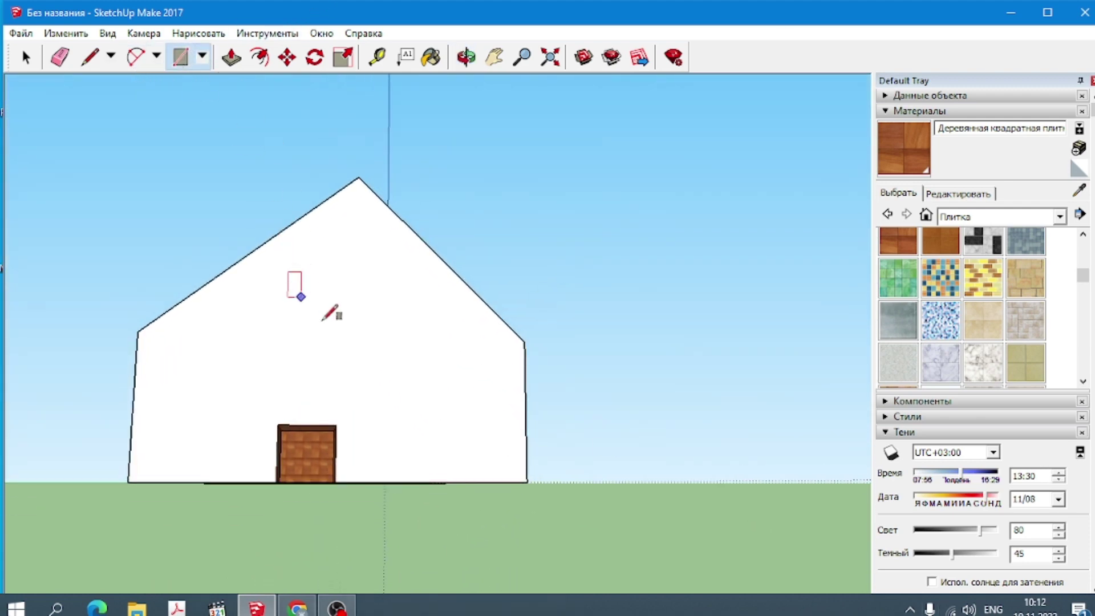
left_click(375, 324)
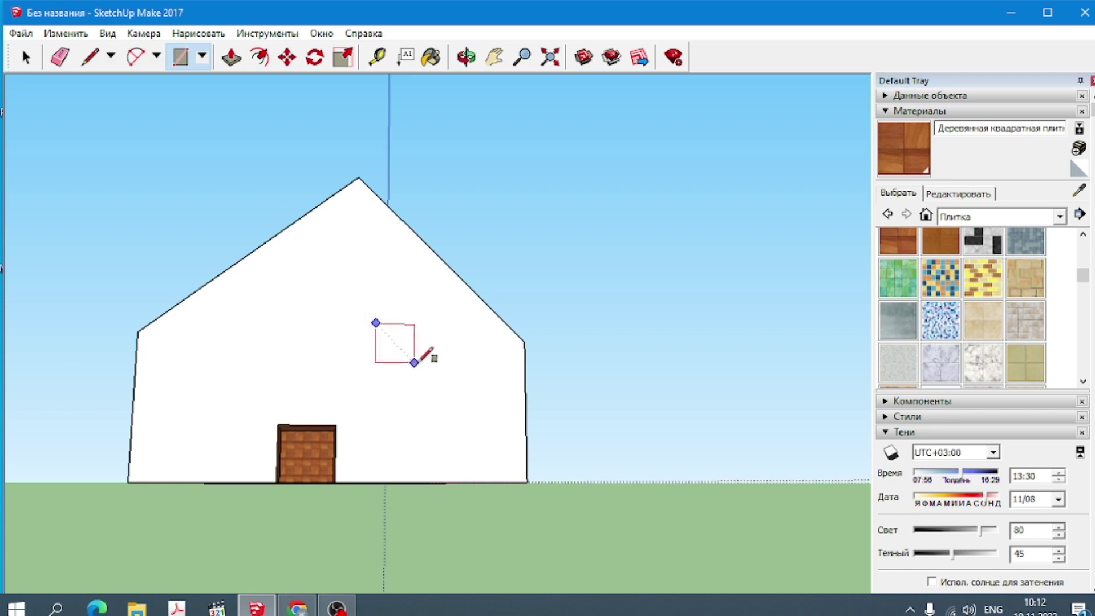
left_click(462, 377)
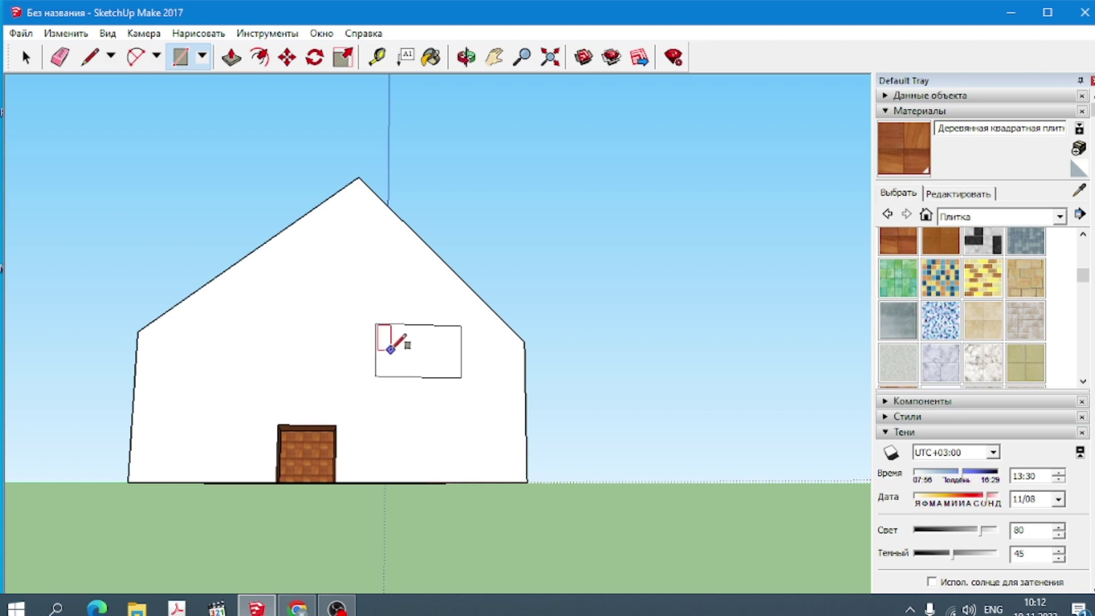
left_click(383, 333)
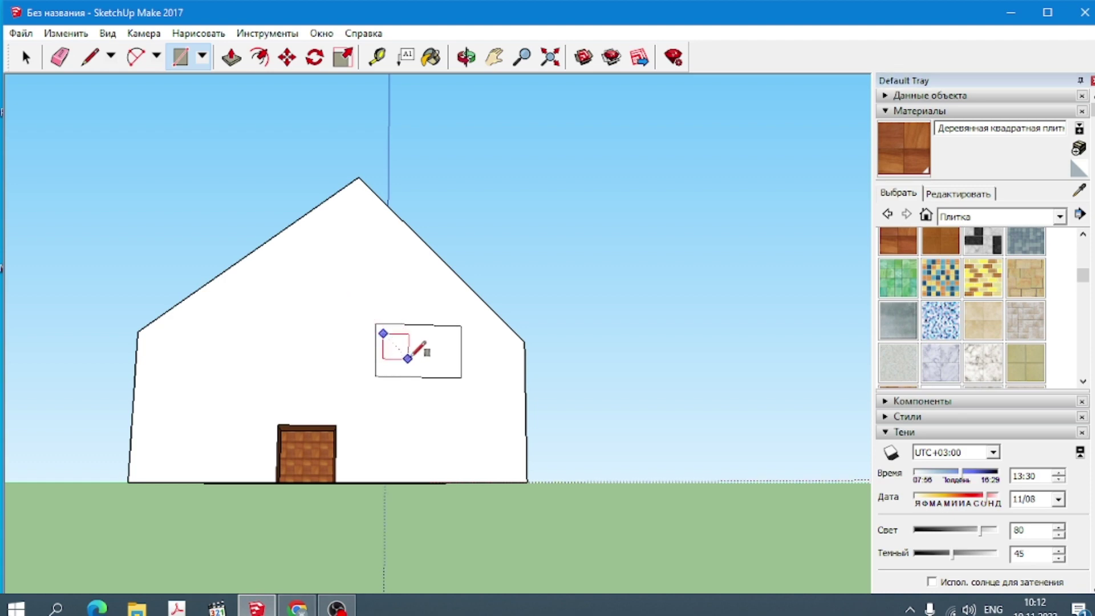
left_click(453, 369)
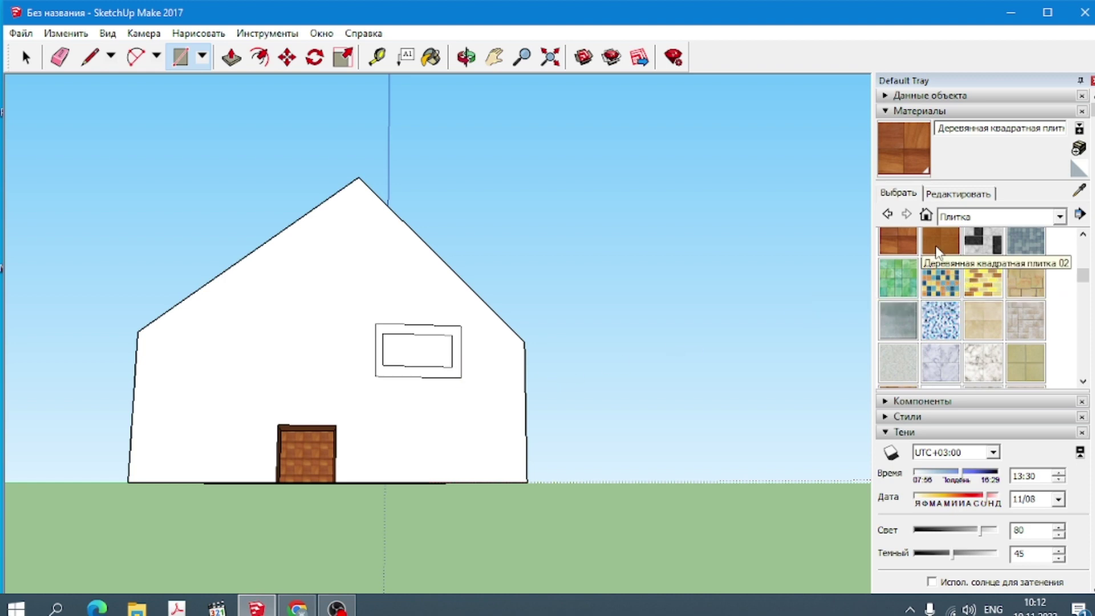
left_click(897, 241)
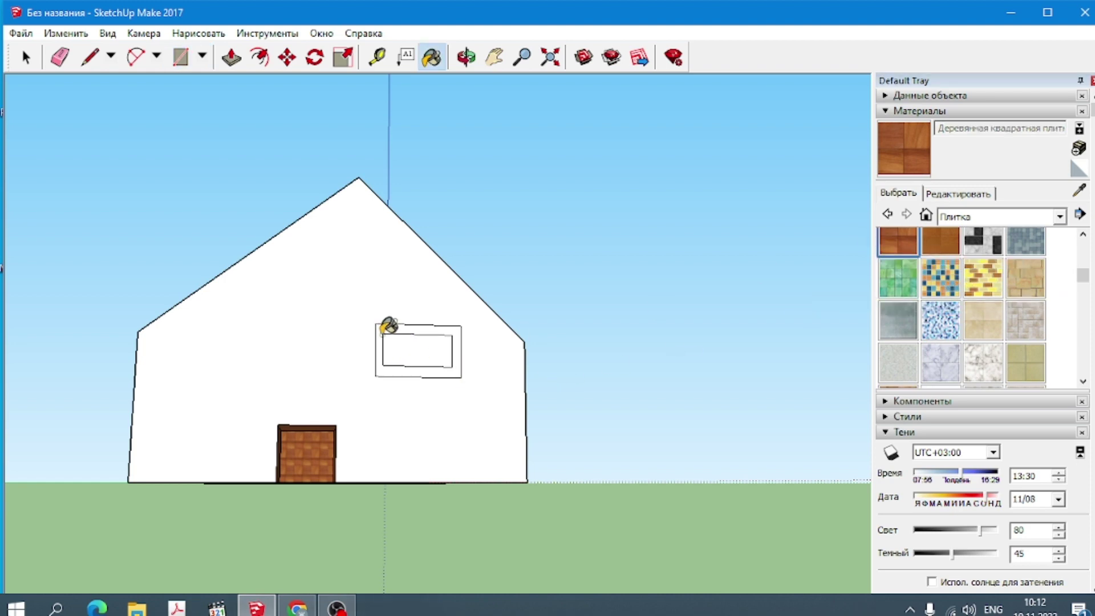
left_click(387, 327)
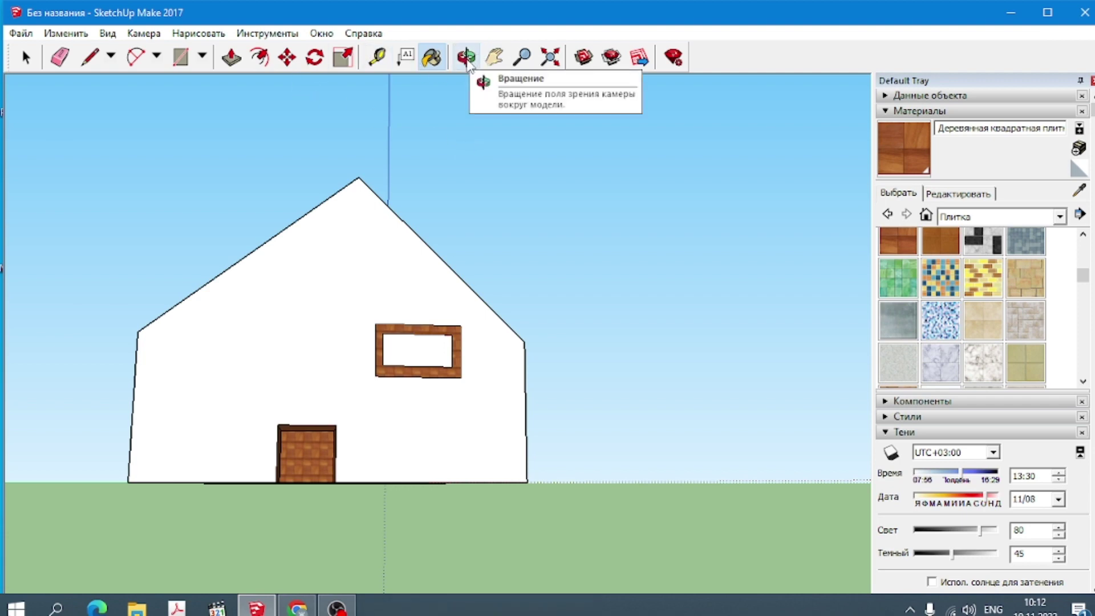
- Paint the long side wall with the grey veined stone from the Камень category
left_click(466, 57)
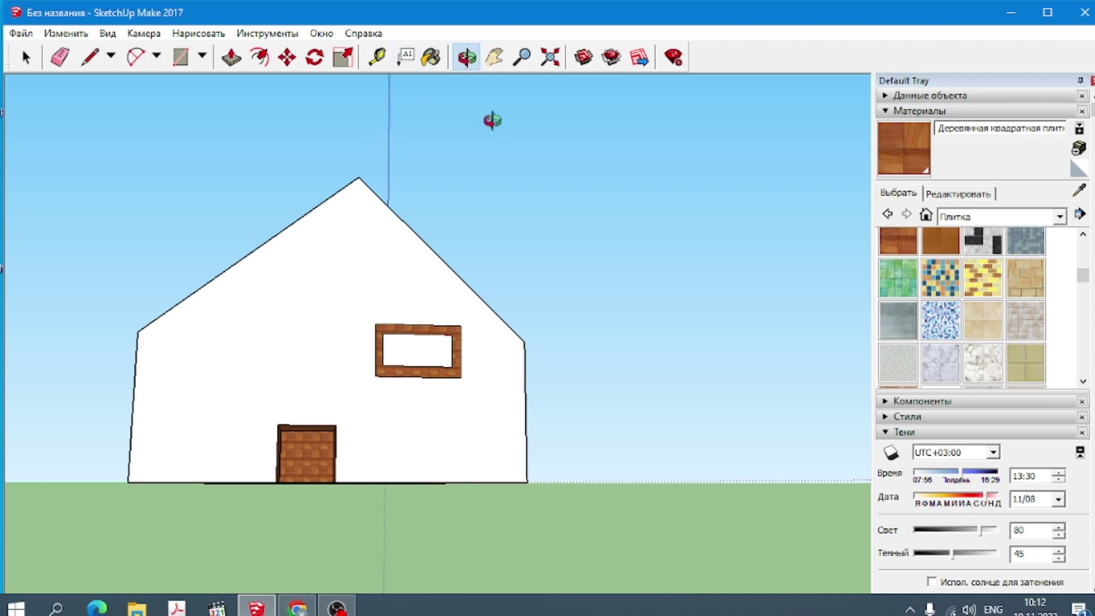
mouse_move(491, 117)
left_mouse_down()
mouse_move(458, 214)
mouse_move(2, 249)
left_mouse_up()
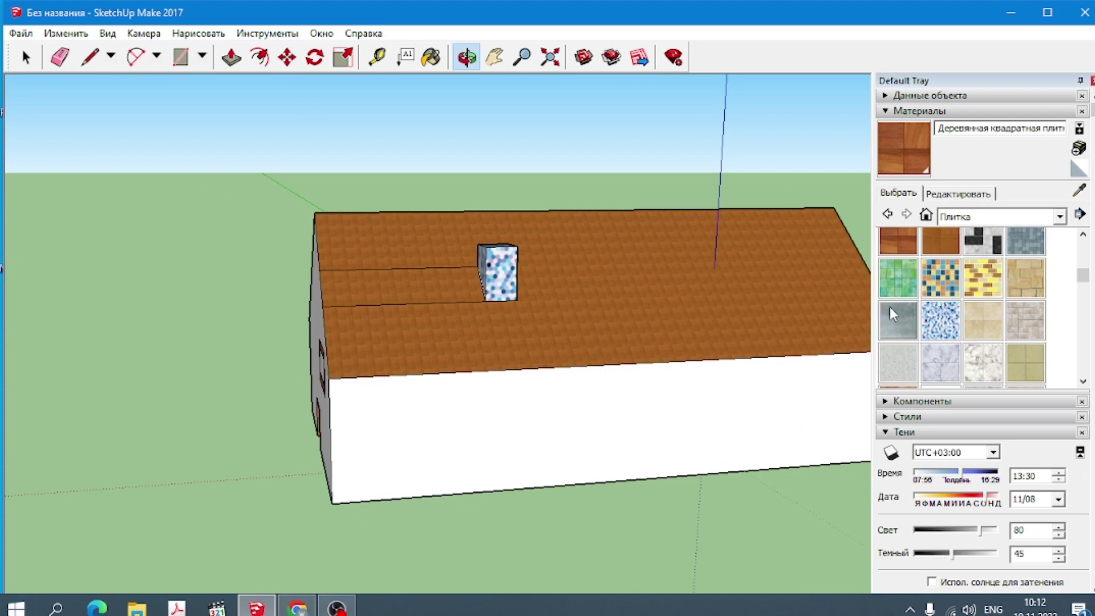
left_click(1059, 217)
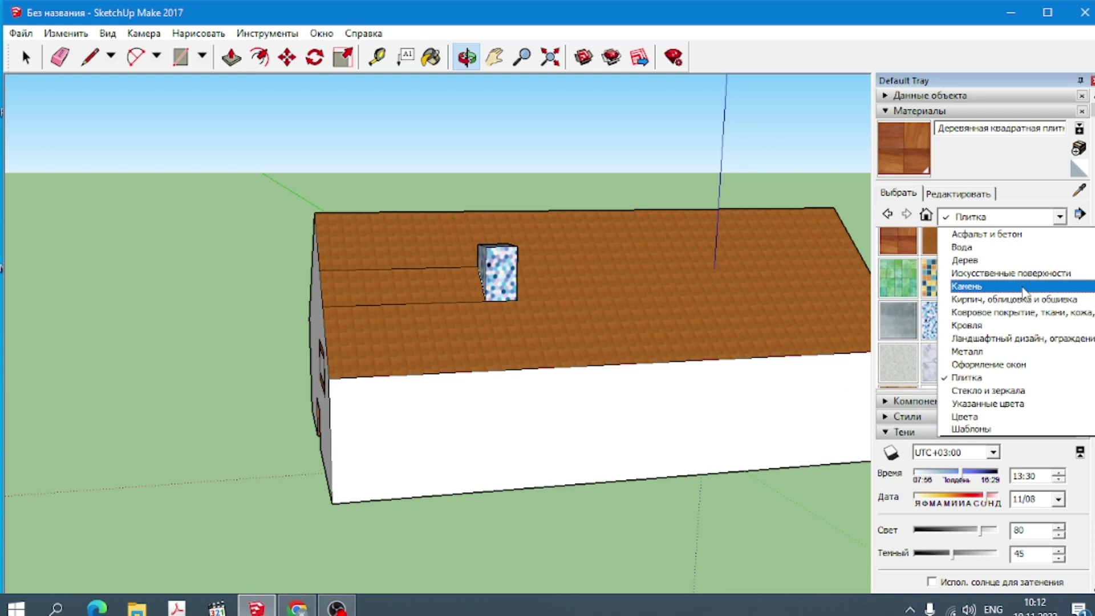
left_click(1024, 288)
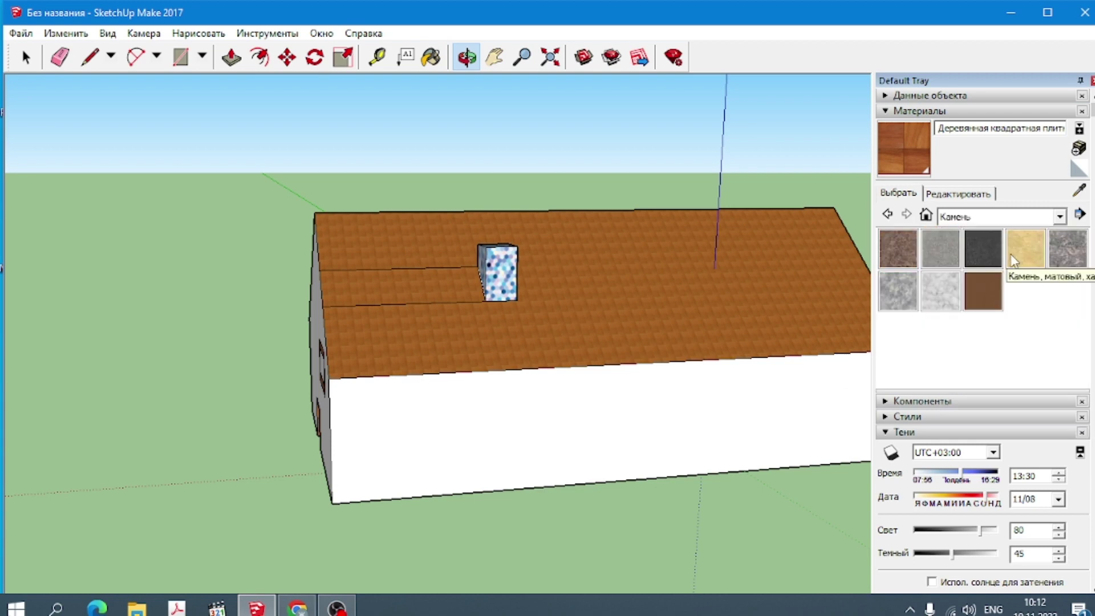
left_click(899, 291)
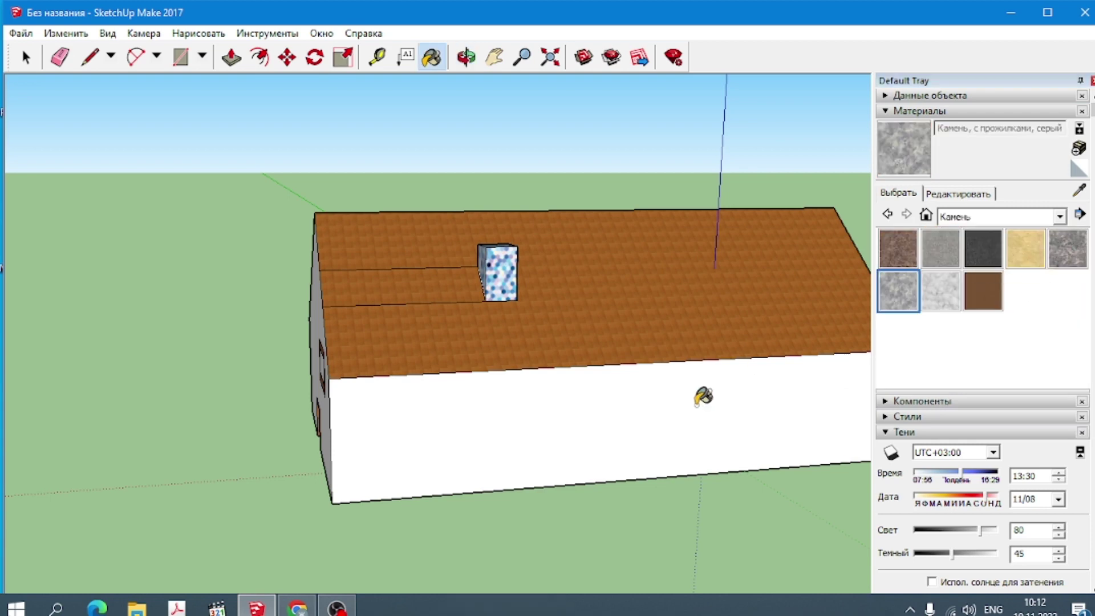
left_click(705, 394)
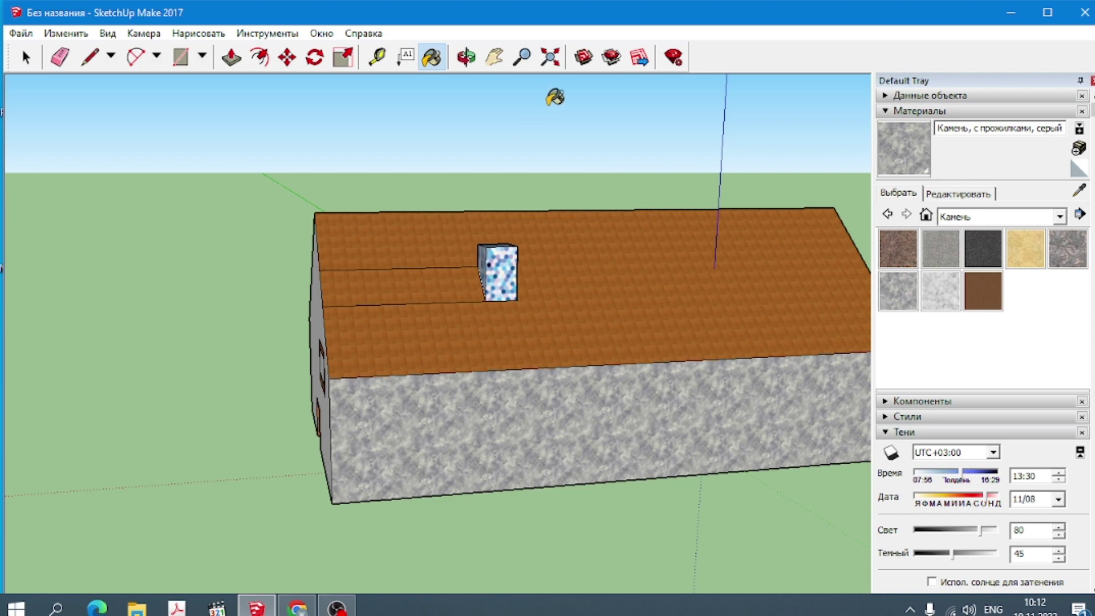
left_click(465, 57)
mouse_move(391, 146)
left_mouse_down()
mouse_move(595, 195)
mouse_move(696, 169)
left_mouse_up()
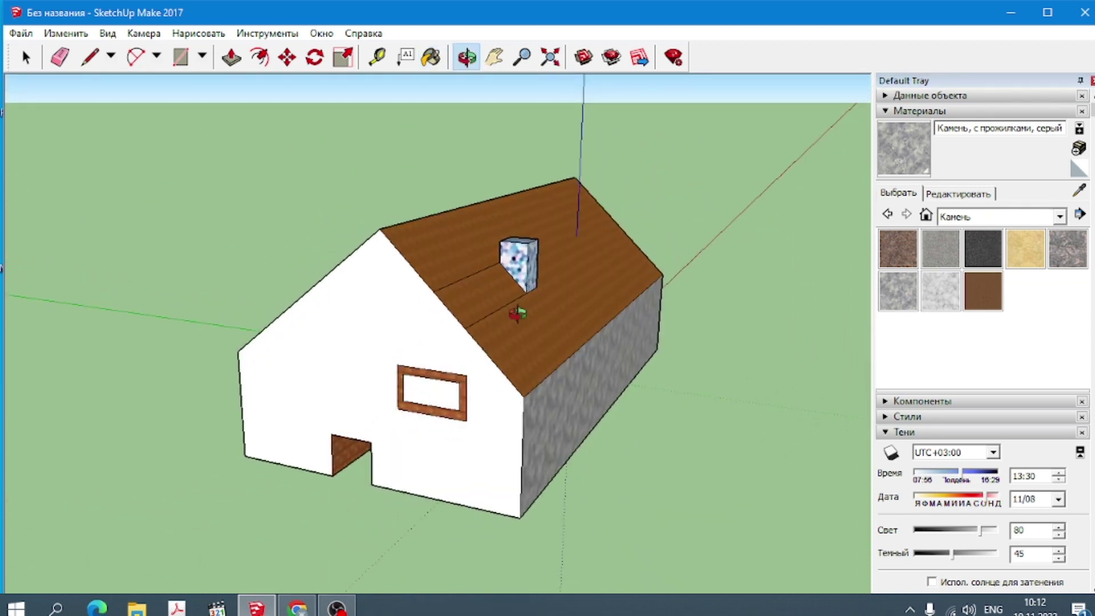
- Paint the front gable wall, back roof slope and back wall with Каррарский мрамор
left_click(938, 293)
left_click(374, 374)
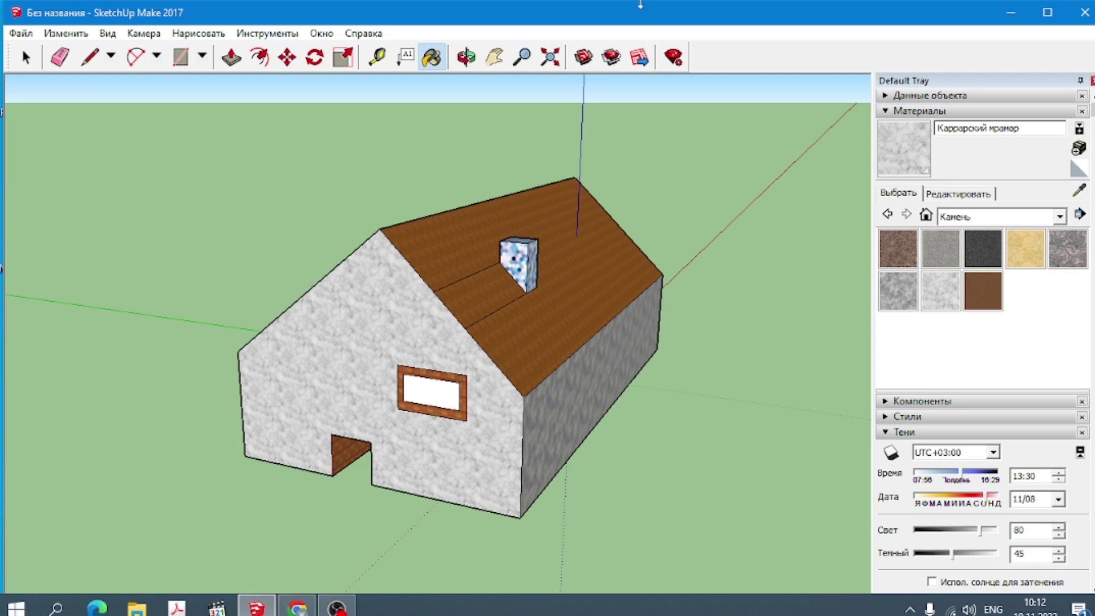
left_click(466, 56)
mouse_move(202, 175)
left_mouse_down()
mouse_move(548, 256)
mouse_move(606, 230)
left_mouse_up()
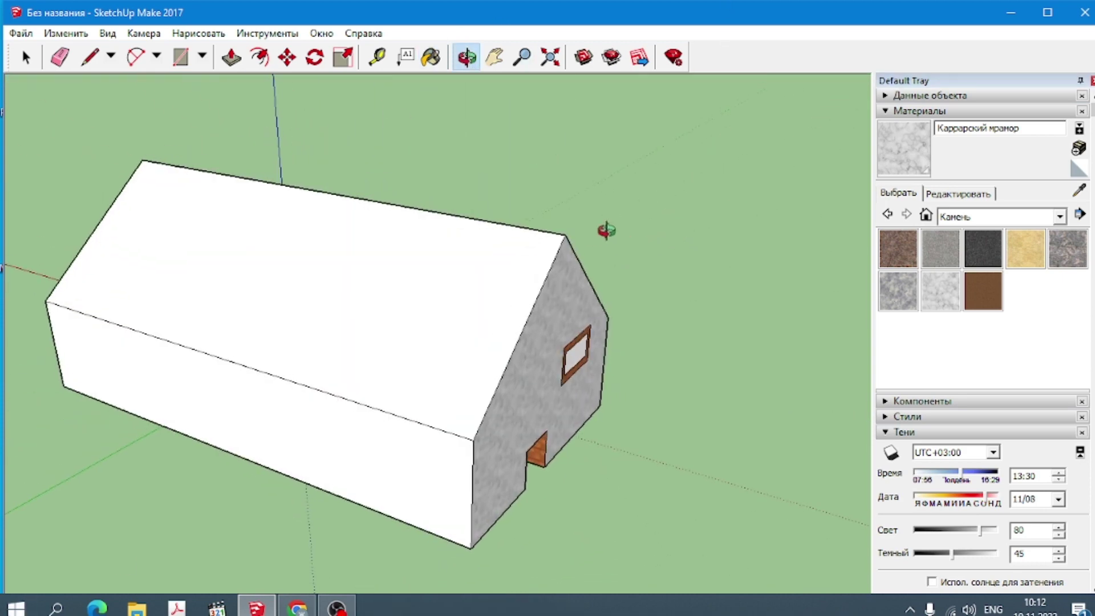
left_click(938, 294)
left_click(383, 314)
left_click(322, 426)
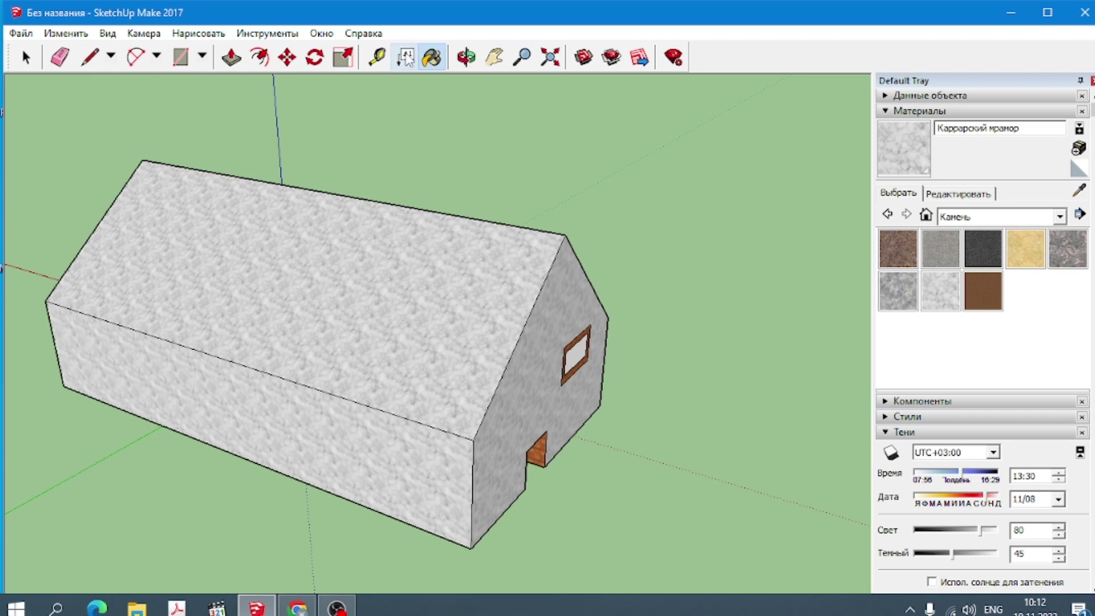
- Paint the far gable face with Carrara marble and orbit out to an overview
left_click(466, 57)
left_click_drag(435, 108, 378, 234)
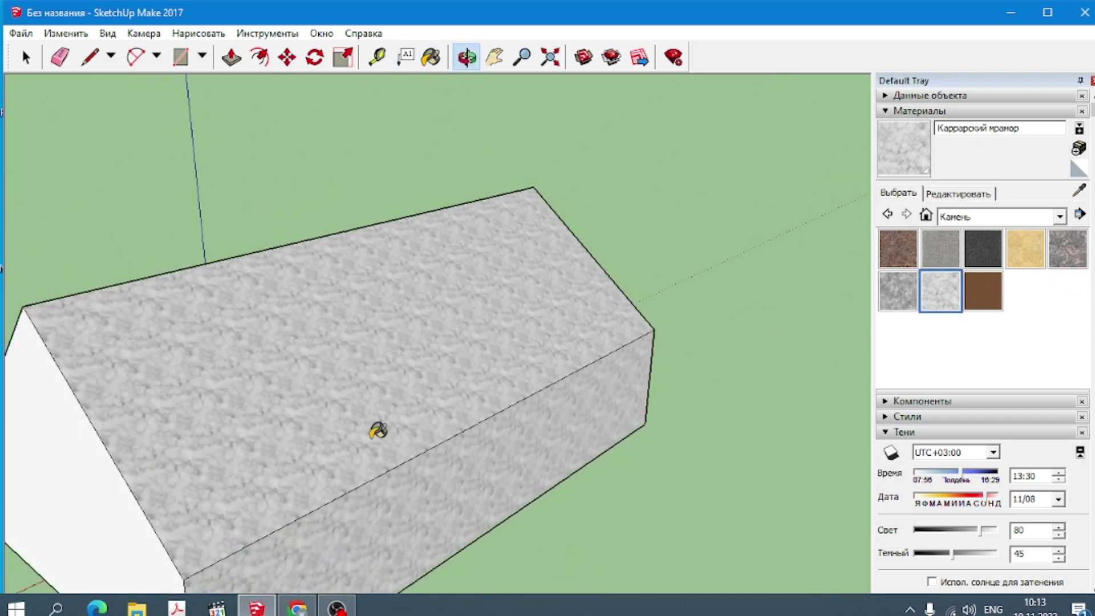
key("b")
left_click(91, 502)
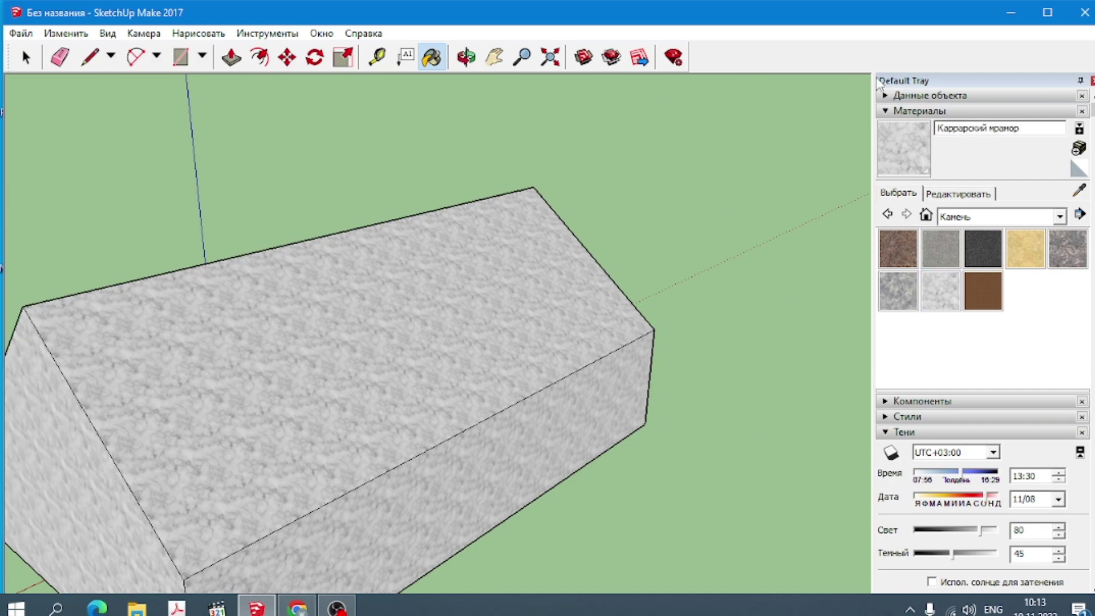
left_click(466, 57)
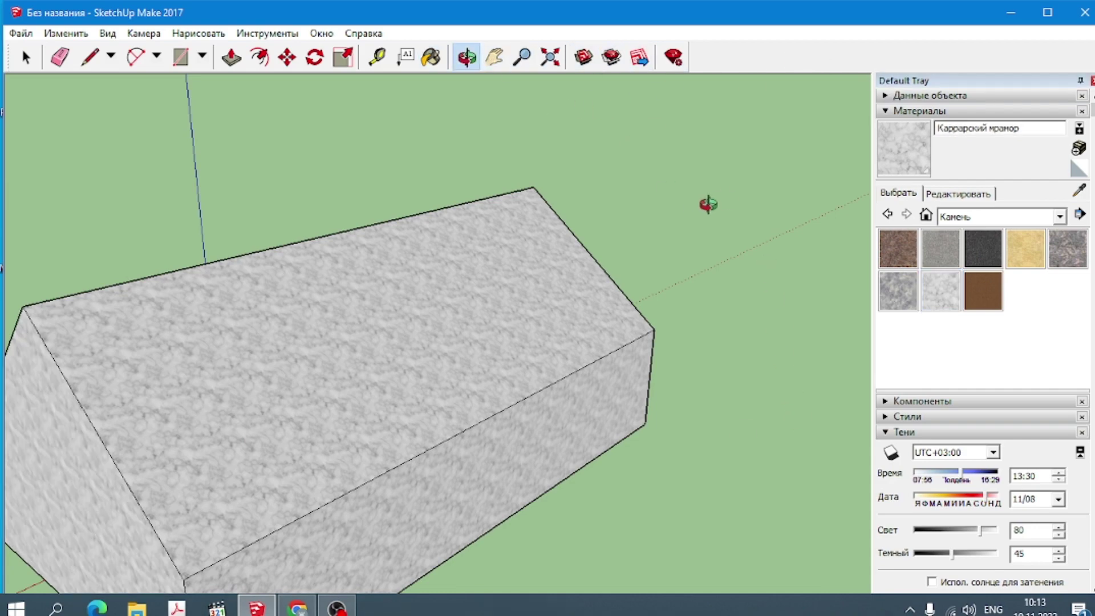
mouse_move(708, 204)
left_mouse_down()
mouse_move(497, 301)
mouse_move(262, 178)
left_mouse_up()
mouse_move(772, 264)
left_mouse_down()
mouse_move(534, 317)
mouse_move(645, 264)
mouse_move(744, 259)
mouse_move(531, 301)
mouse_move(515, 218)
left_mouse_up()
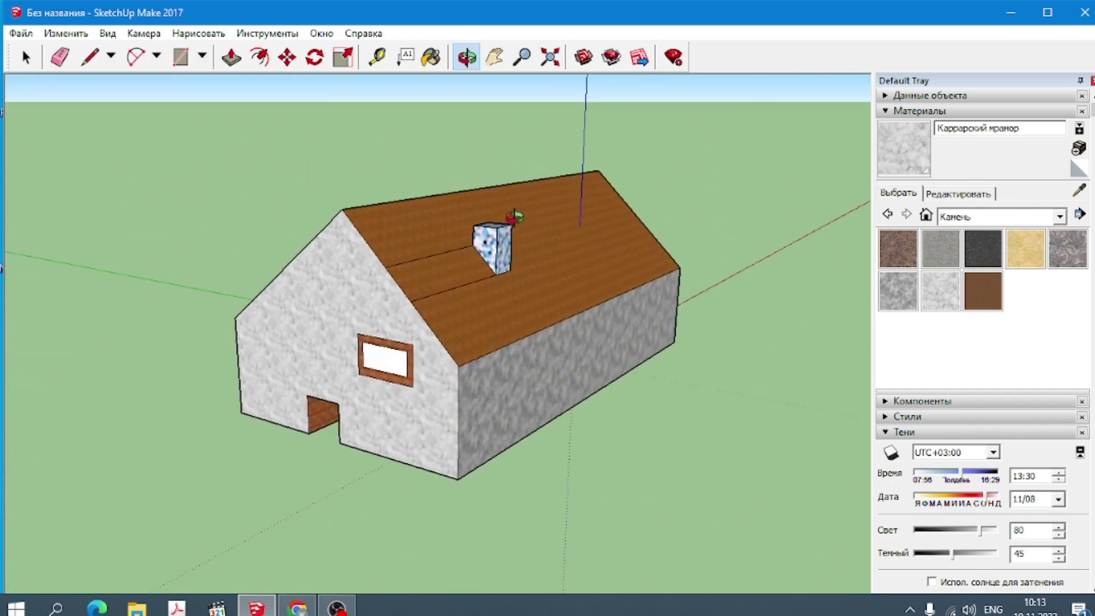
left_click_drag(687, 318, 692, 248)
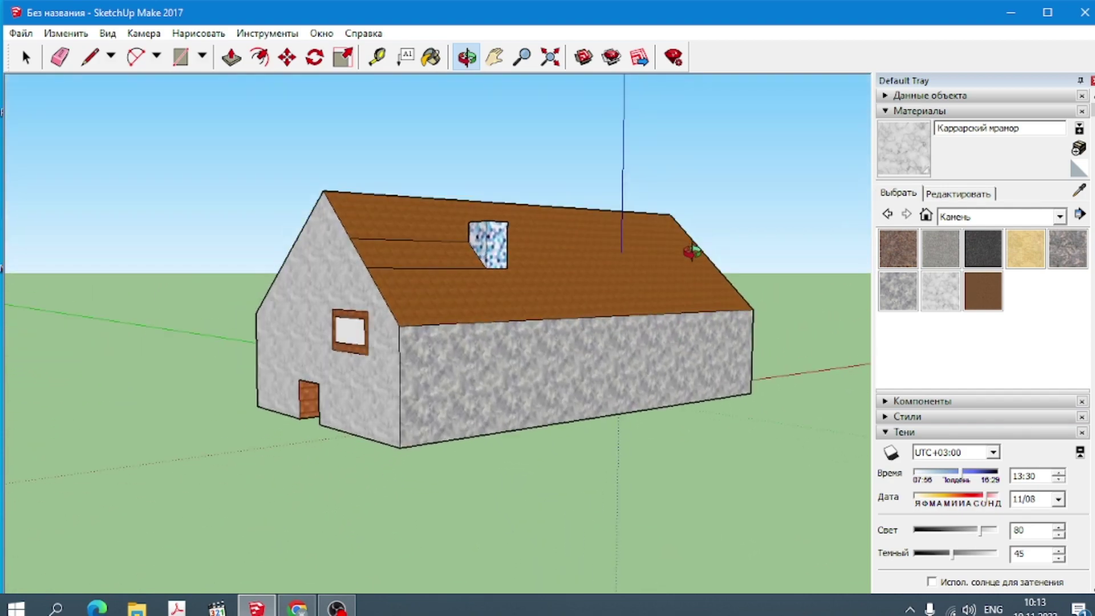
left_click_drag(782, 210, 698, 236)
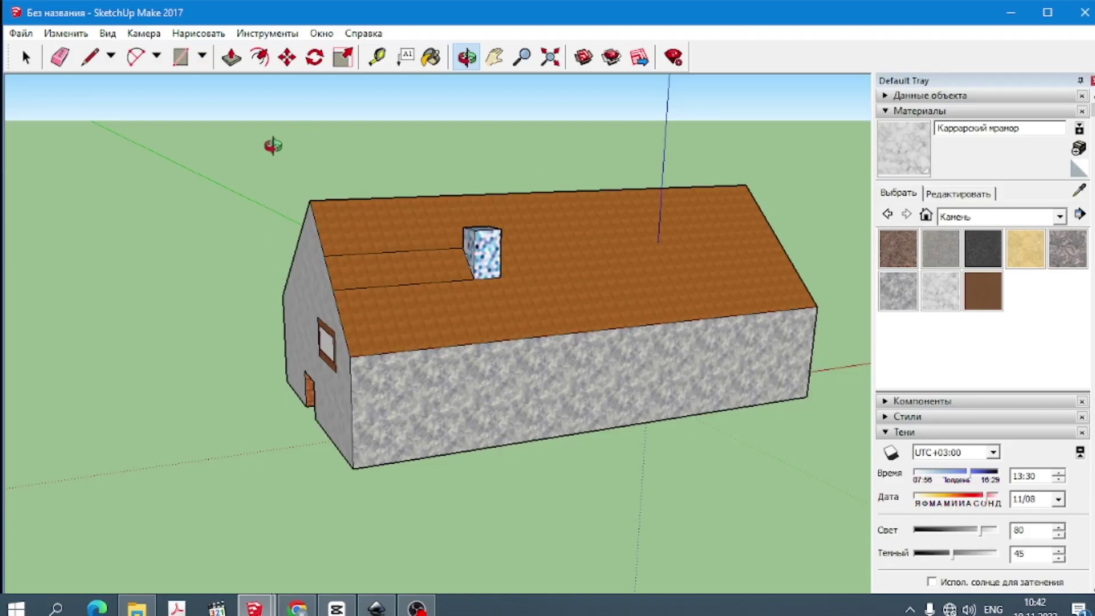
- Repaint the back roof slope with the wooden square tile from the Плитка category
mouse_move(272, 146)
left_mouse_down()
mouse_move(282, 183)
mouse_move(481, 301)
mouse_move(631, 349)
mouse_move(857, 366)
mouse_move(855, 345)
mouse_move(701, 371)
mouse_move(701, 284)
left_mouse_up()
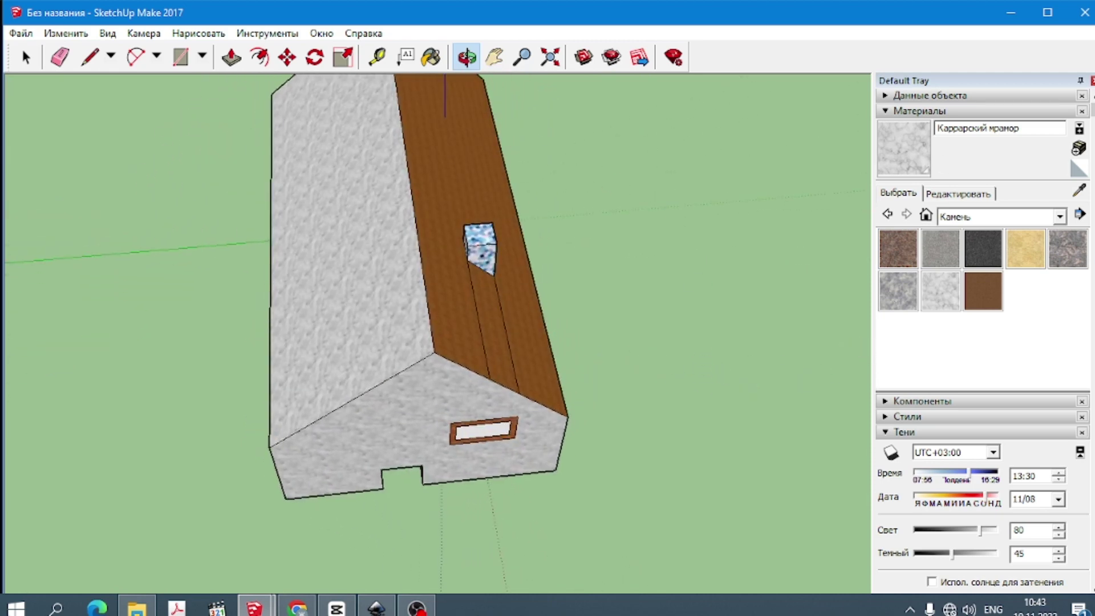
left_click(1060, 217)
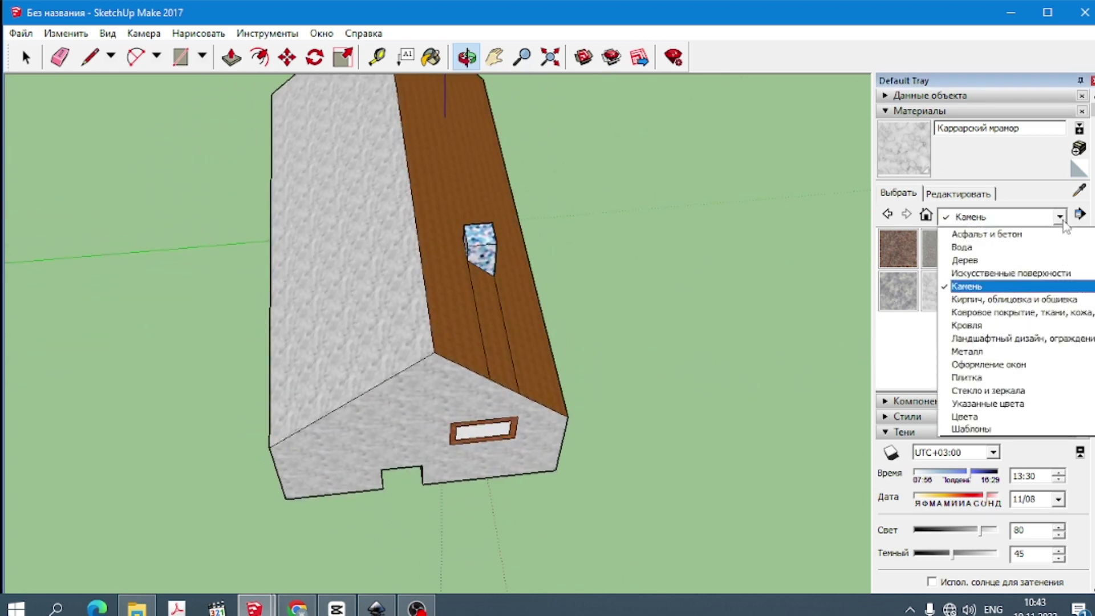
left_click(966, 378)
left_click(940, 333)
left_click(350, 239)
left_click(321, 265)
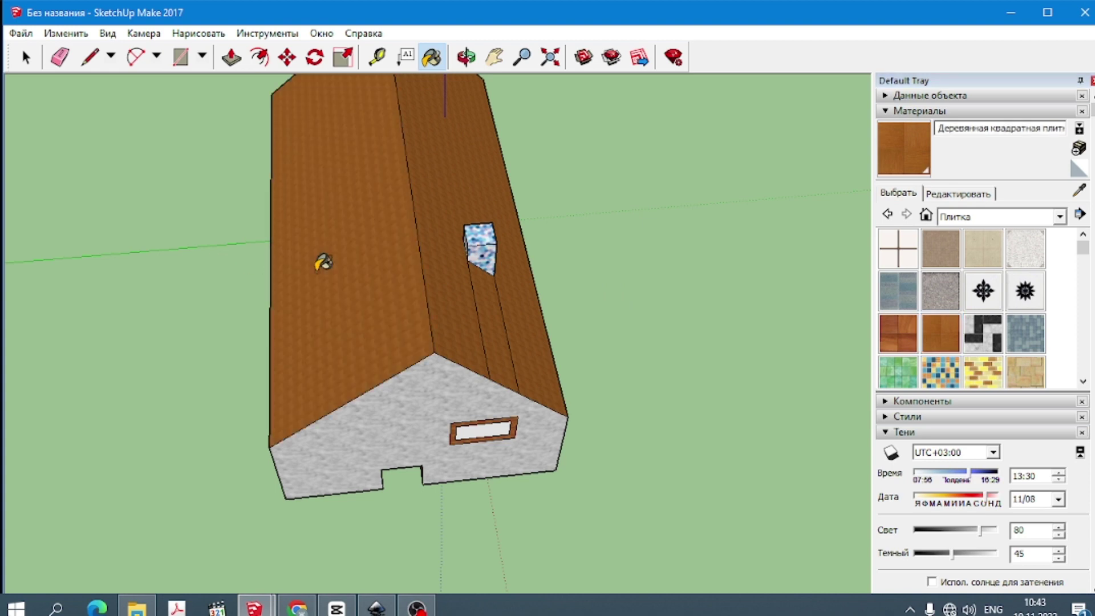
- Orbit around the house to review the roof, chimney and walls from several angles
left_click(465, 57)
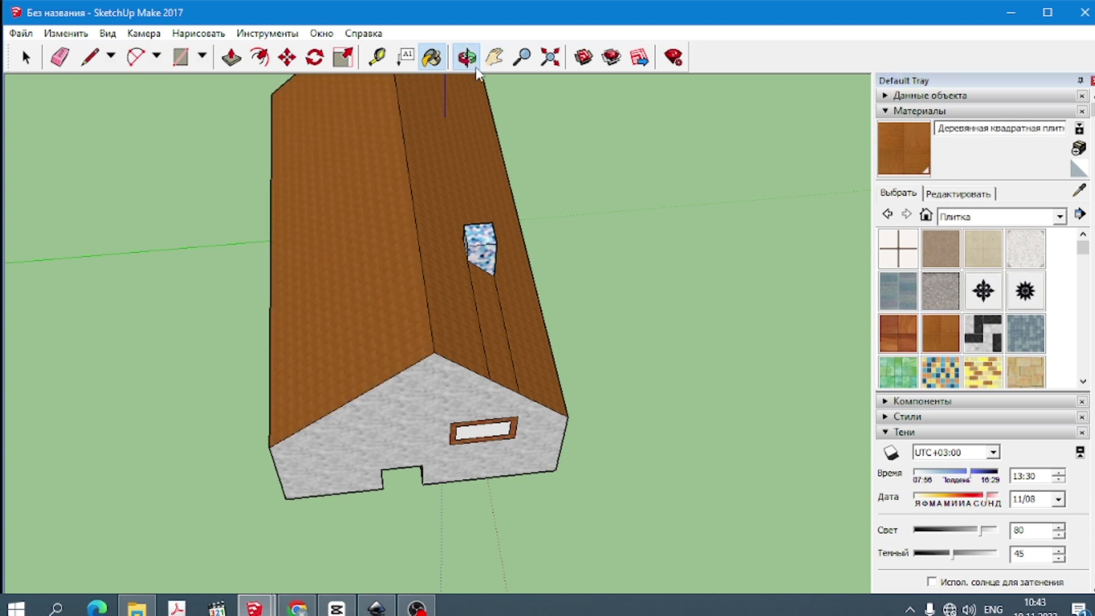
mouse_move(679, 190)
left_mouse_down()
mouse_move(536, 190)
mouse_move(317, 165)
mouse_move(570, 331)
left_mouse_up()
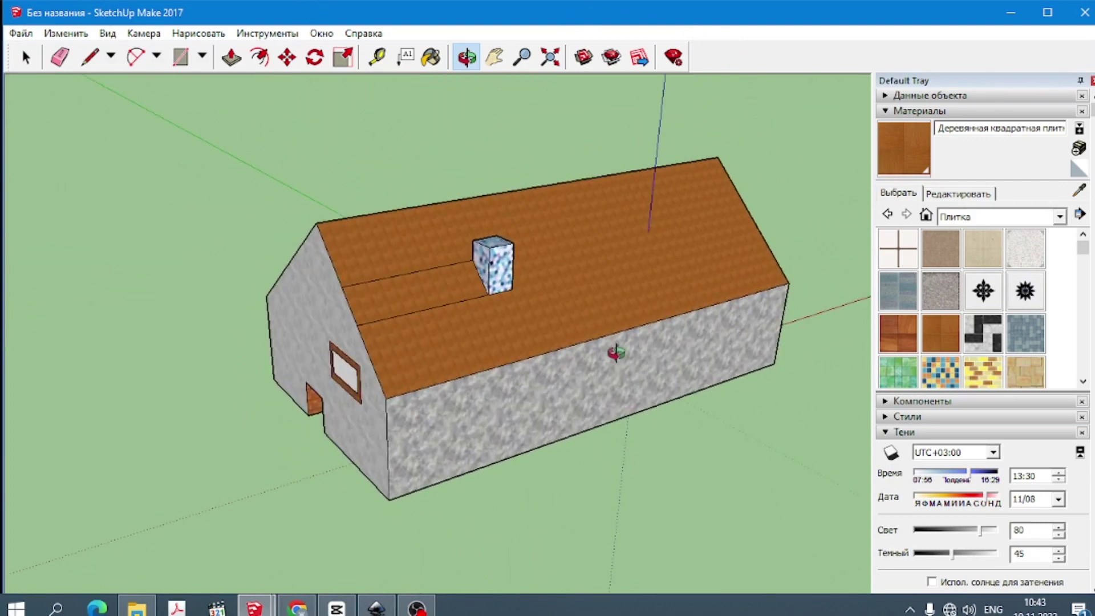
scroll(432, 401, "up", 5)
left_click_drag(432, 400, 425, 394)
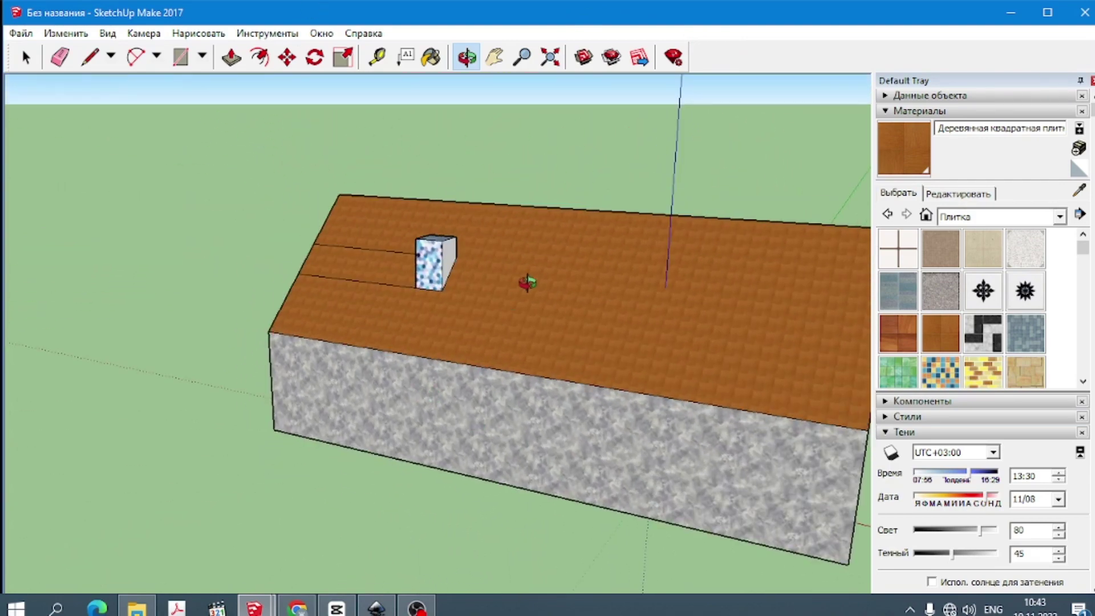
left_click_drag(738, 229, 769, 277)
mouse_move(715, 492)
left_mouse_down()
mouse_move(386, 426)
mouse_move(298, 429)
left_mouse_up()
mouse_move(687, 405)
left_mouse_down()
mouse_move(189, 360)
mouse_move(100, 328)
left_mouse_up()
mouse_move(769, 375)
left_mouse_down()
mouse_move(428, 416)
mouse_move(384, 435)
mouse_move(458, 411)
left_mouse_up()
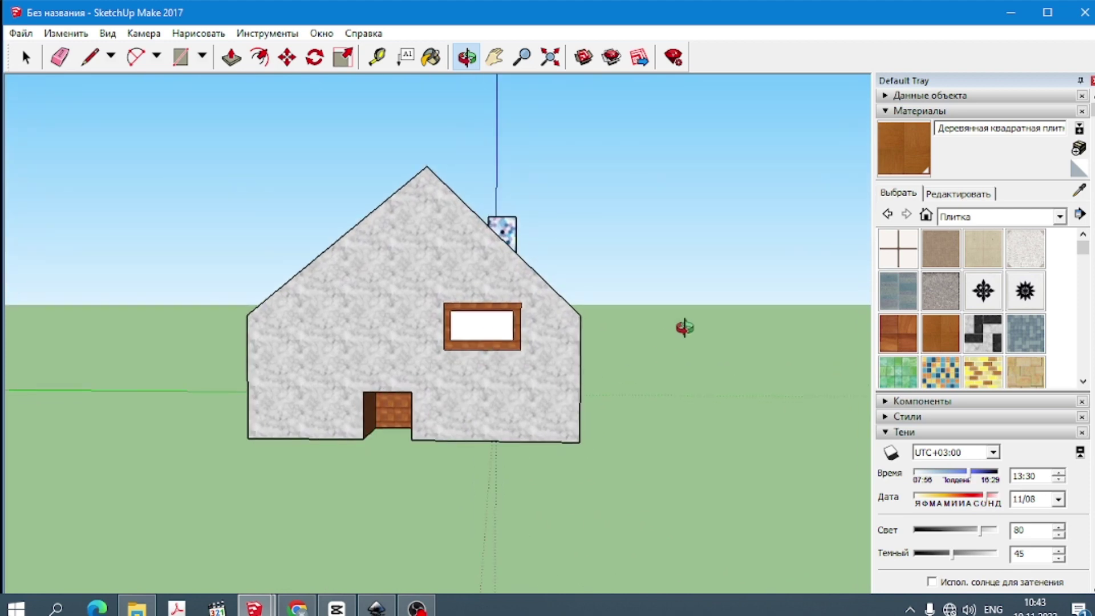
mouse_move(685, 327)
left_mouse_down()
mouse_move(416, 367)
mouse_move(327, 400)
left_mouse_up()
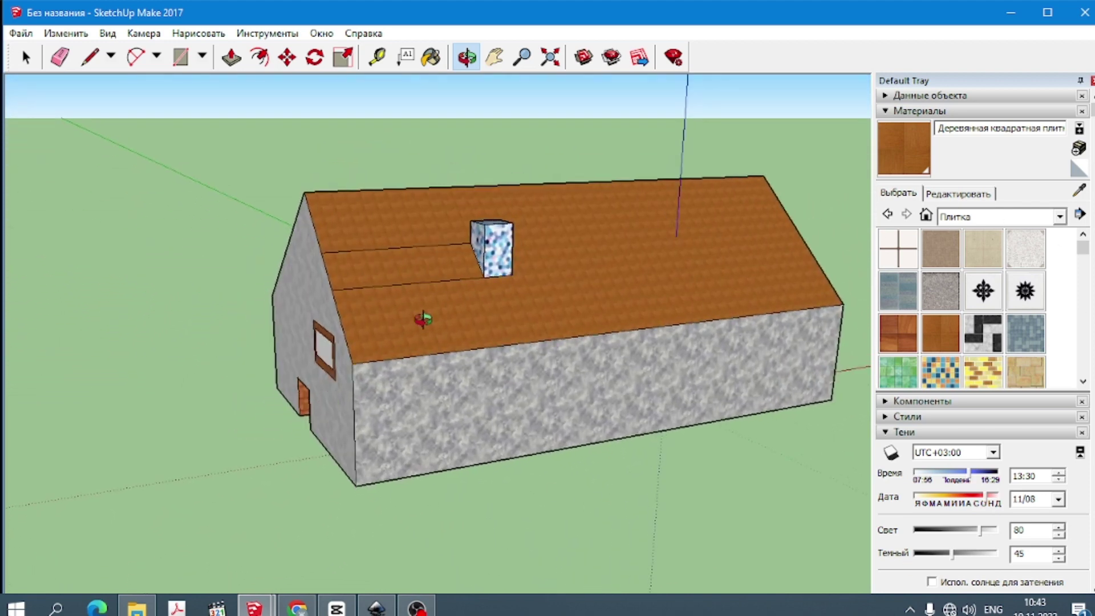